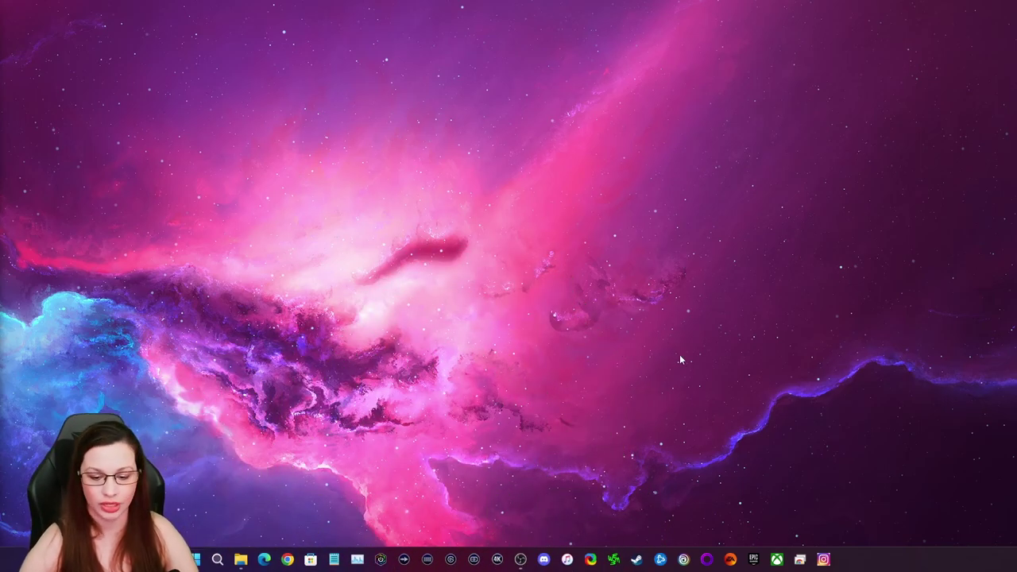
Drag the splitters to widen the Vertical canvas preview and make the preview area taller.
mouse_move(531, 559)
click(540, 518)
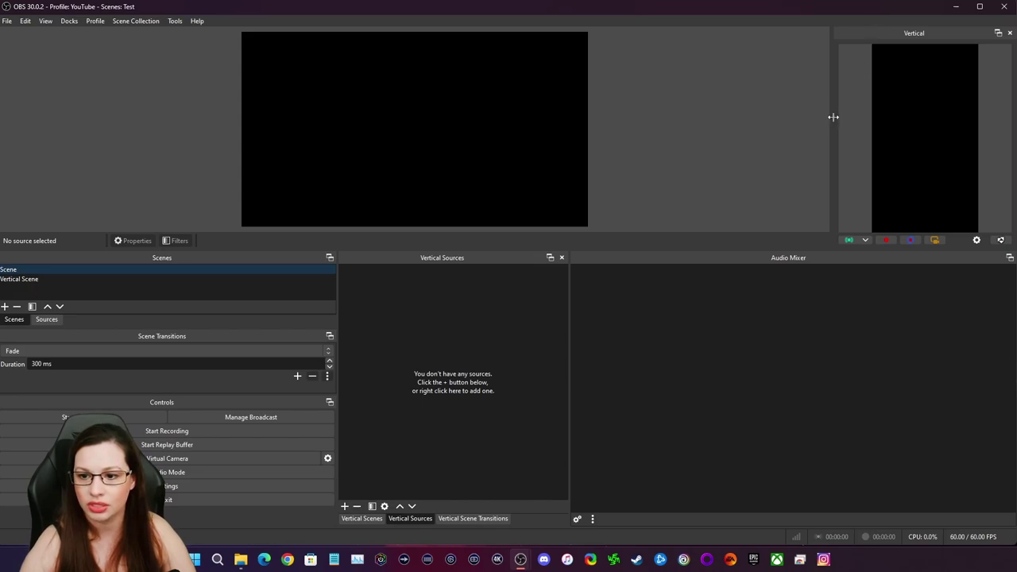
drag(831, 117, 599, 113)
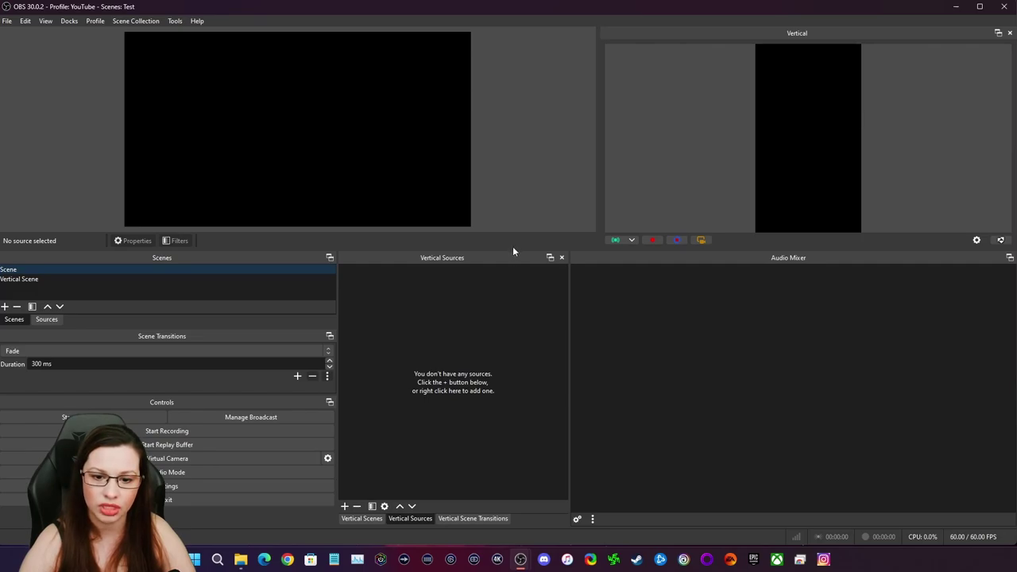
drag(511, 250, 511, 329)
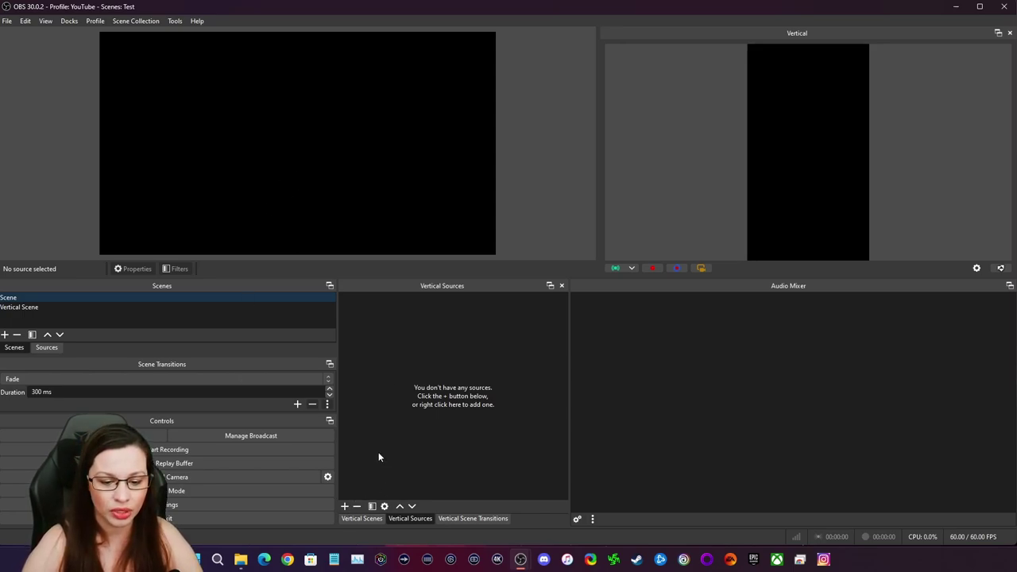
Rename 'Vertical Scene' to 'V1' in the Vertical Scenes list.
click(371, 518)
click(473, 518)
click(382, 518)
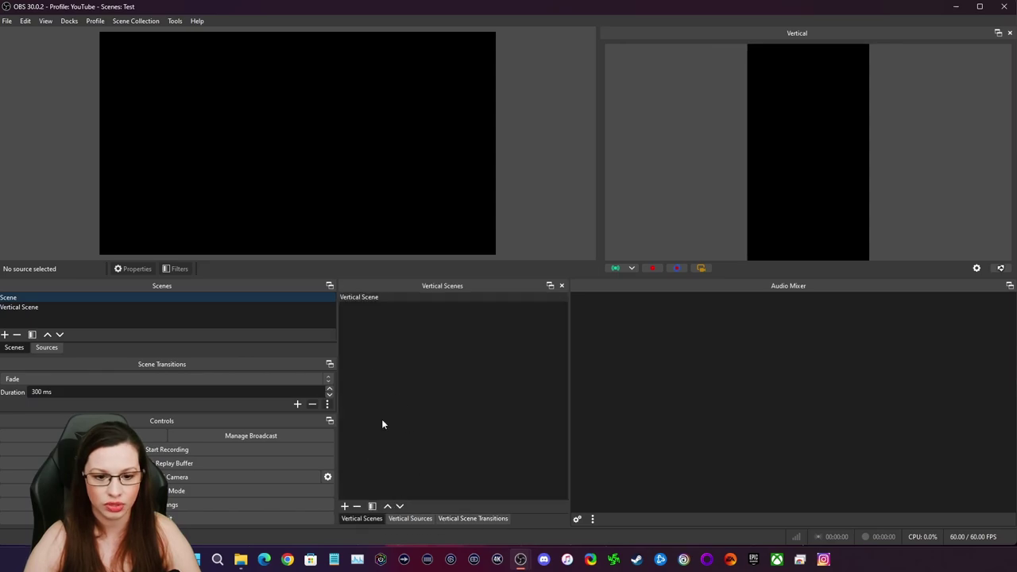
right_click(369, 297)
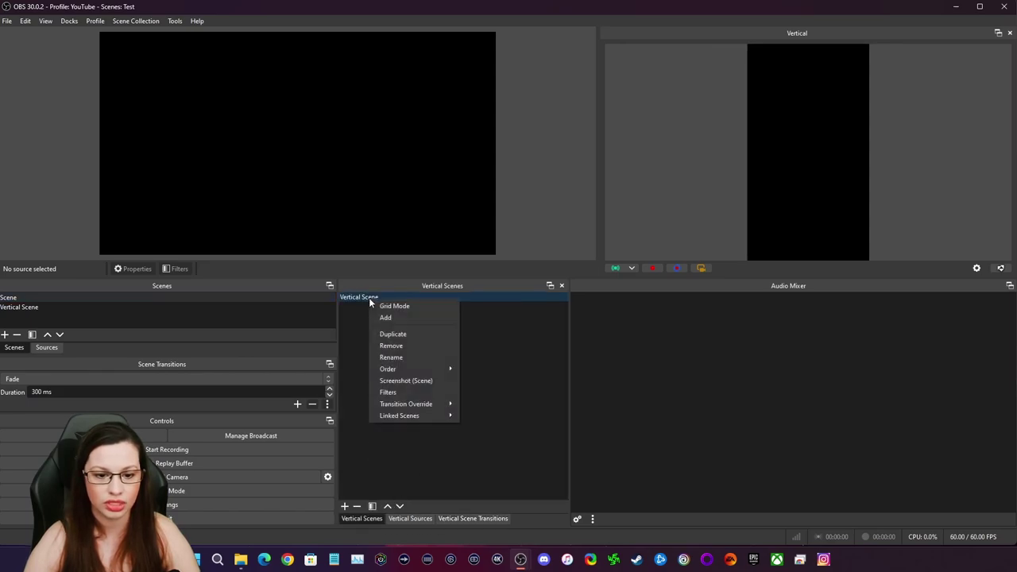
click(400, 356)
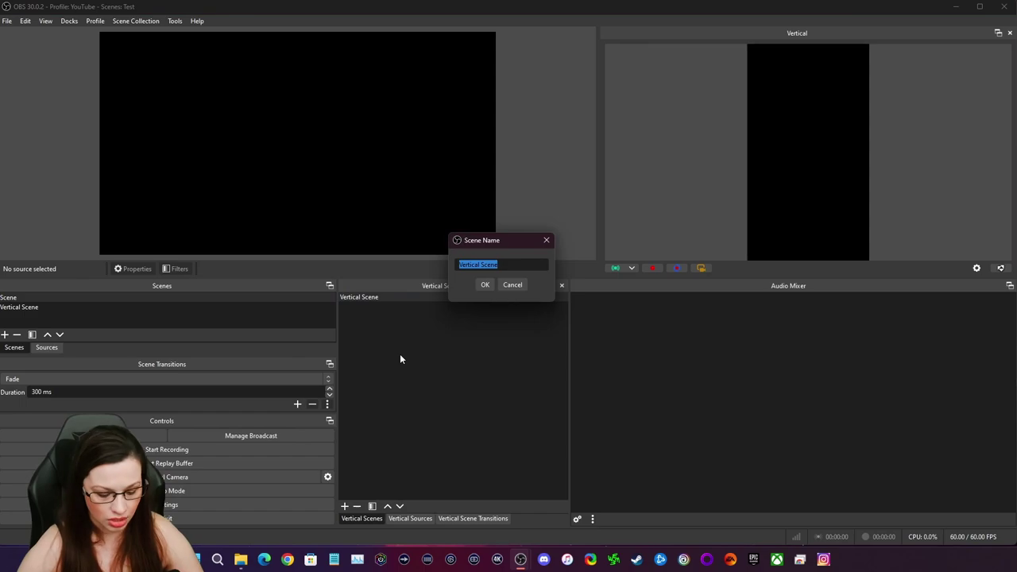
text(V1)
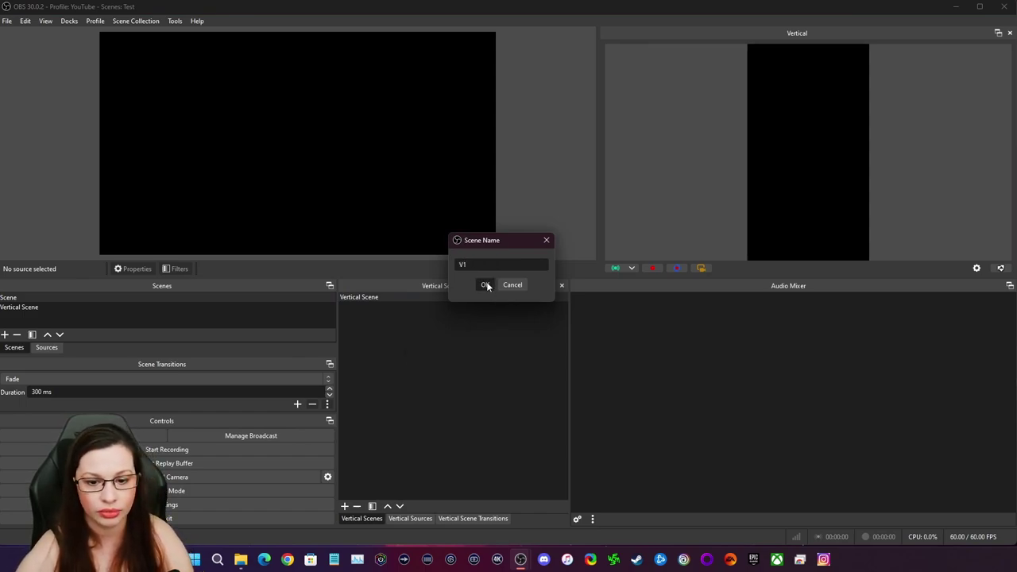
click(483, 285)
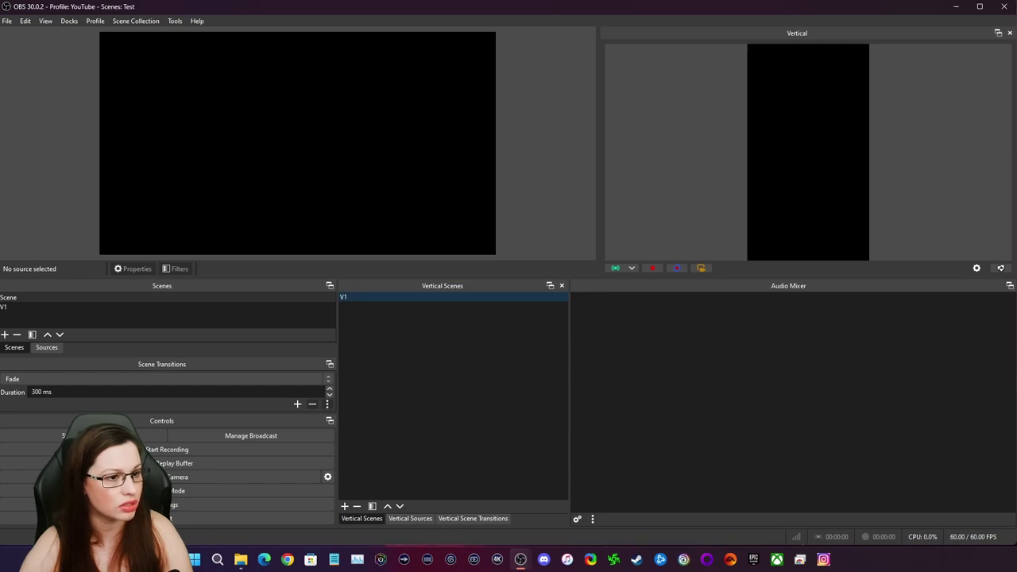
Check the profile list without switching, then return to the Vertical Sources list.
click(92, 22)
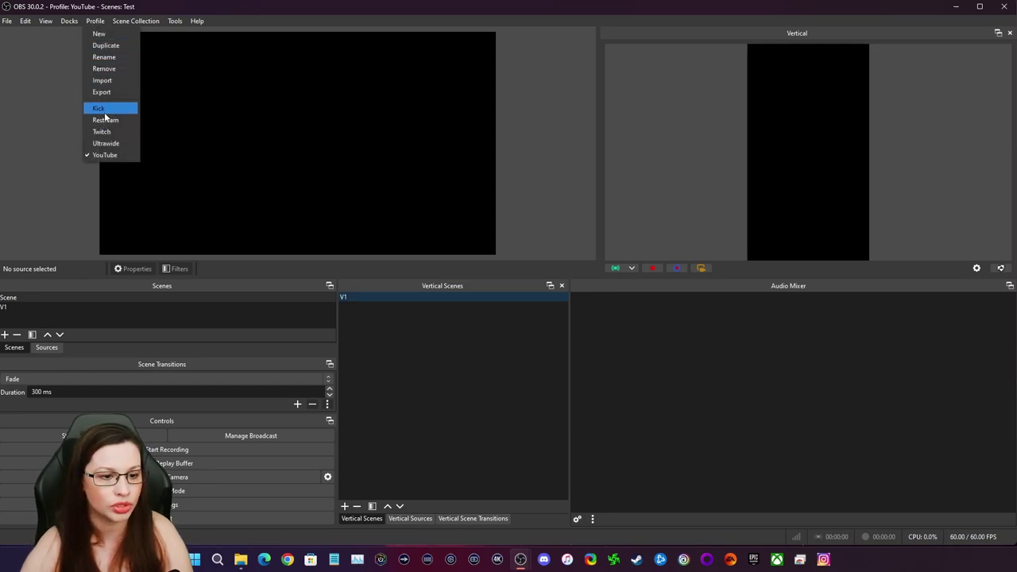
click(78, 121)
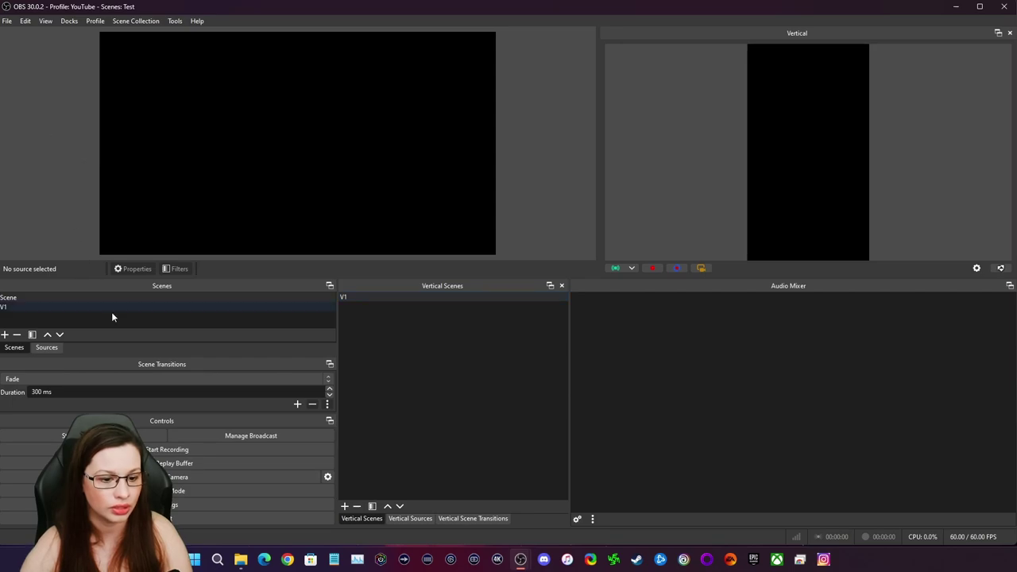
click(410, 518)
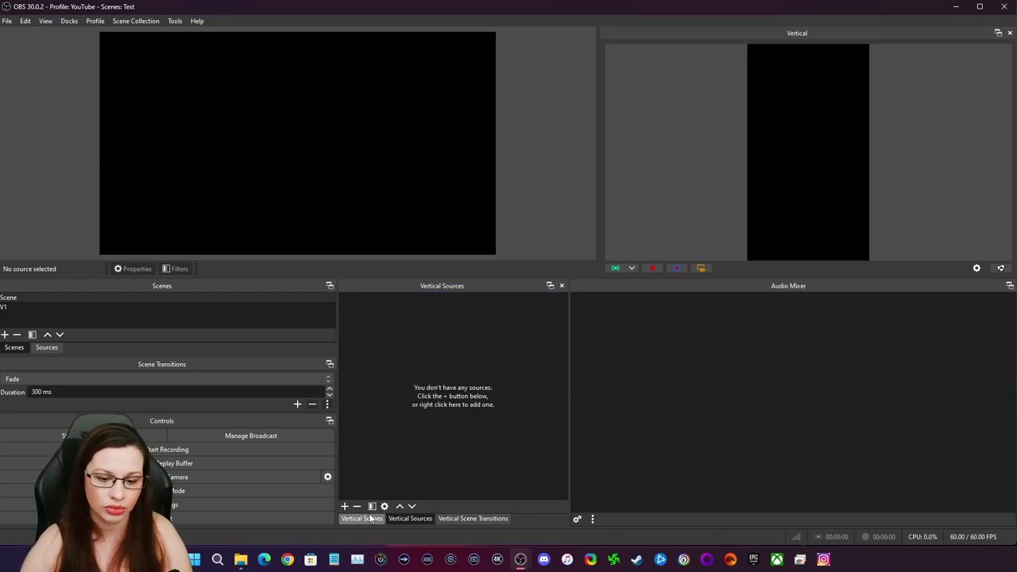
Add a new Media Source to V1 and browse to Desktop > Stream > Stream Overlays.
click(344, 507)
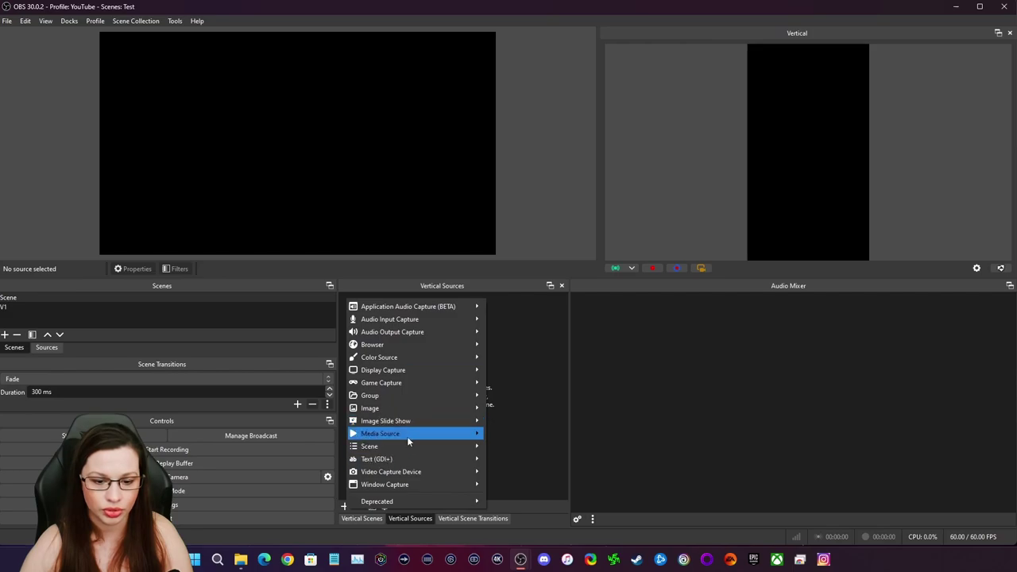
click(499, 435)
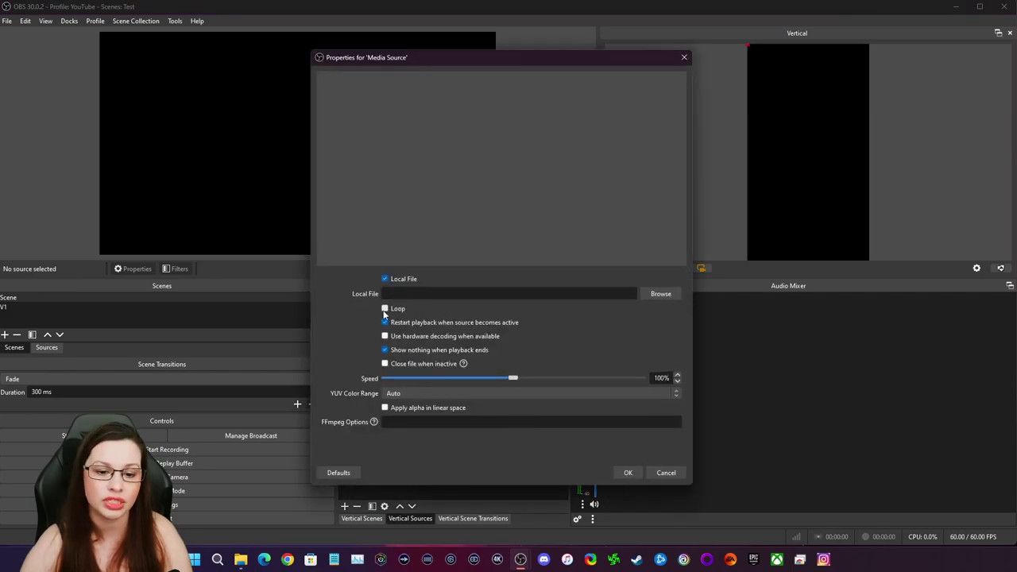
click(657, 294)
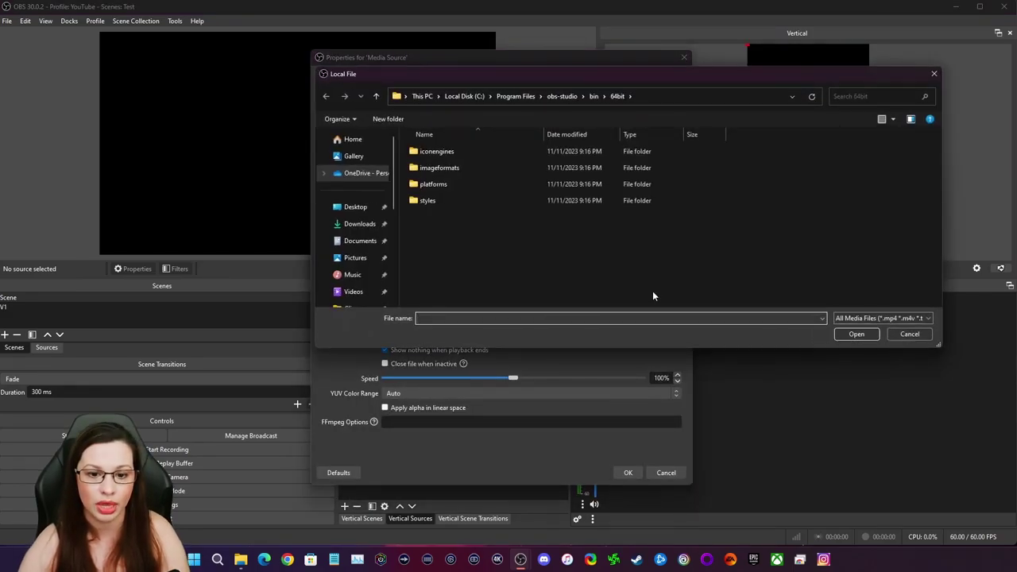
click(353, 207)
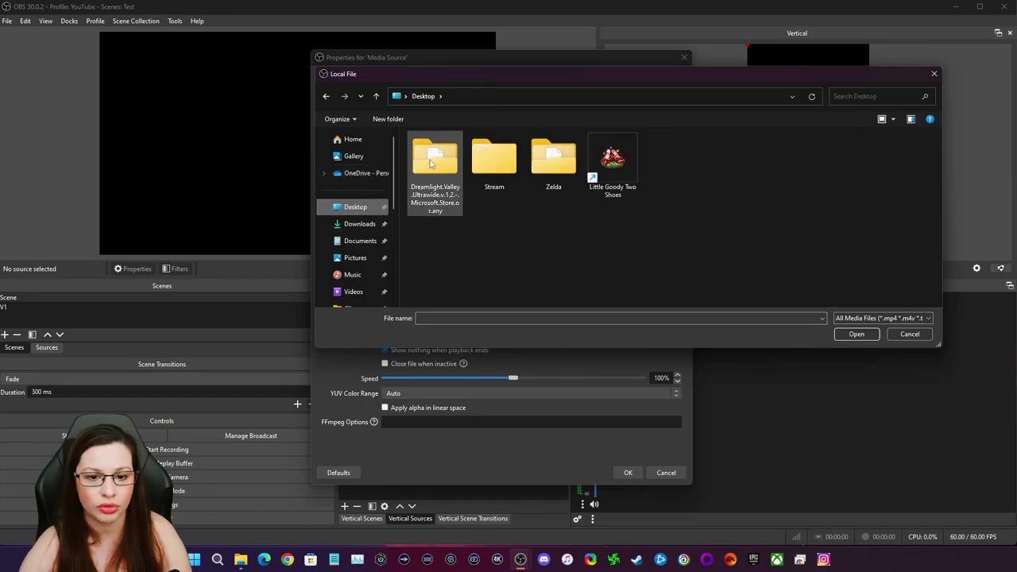
double_click(494, 159)
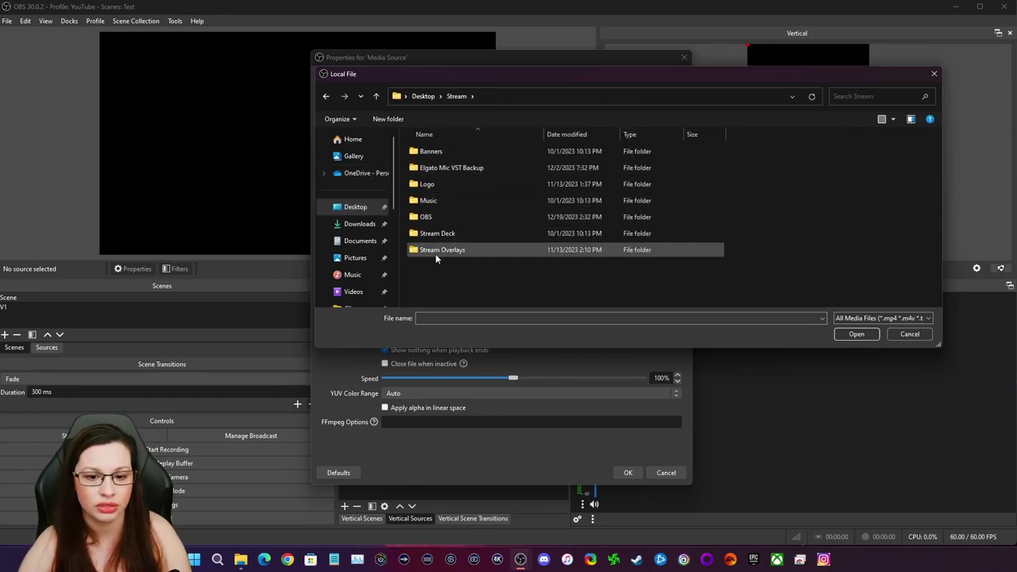
double_click(435, 251)
Load 'Ending Transparent' from Cascade Animated Package > Screens > Animated > Ending as the local file.
double_click(434, 200)
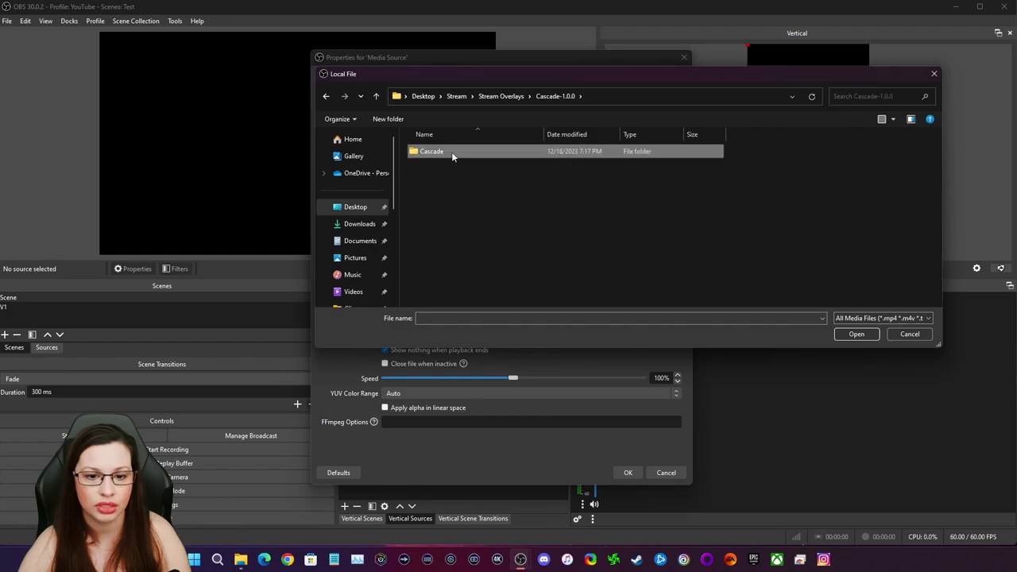
double_click(451, 151)
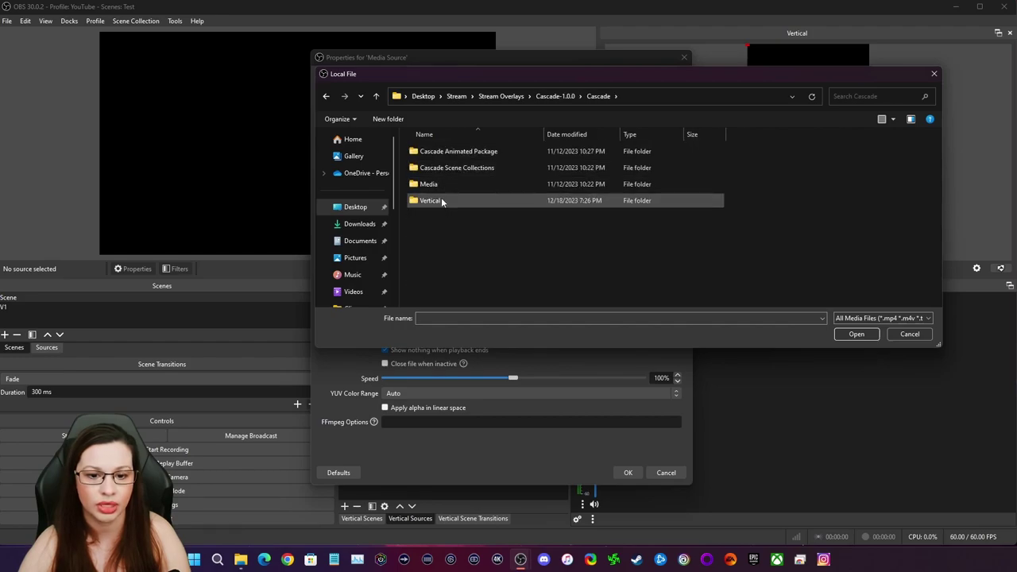
double_click(435, 151)
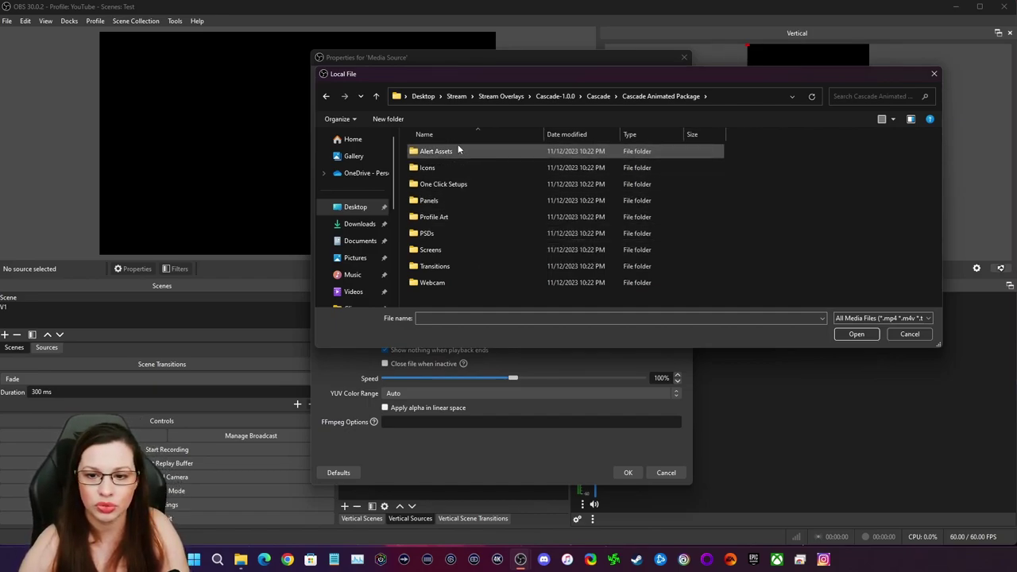
double_click(447, 250)
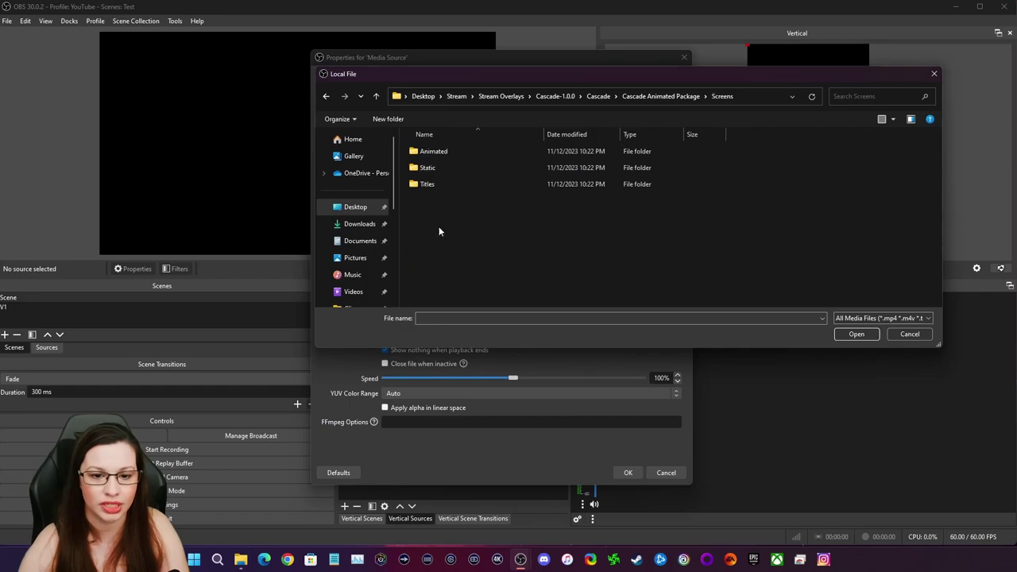
double_click(441, 152)
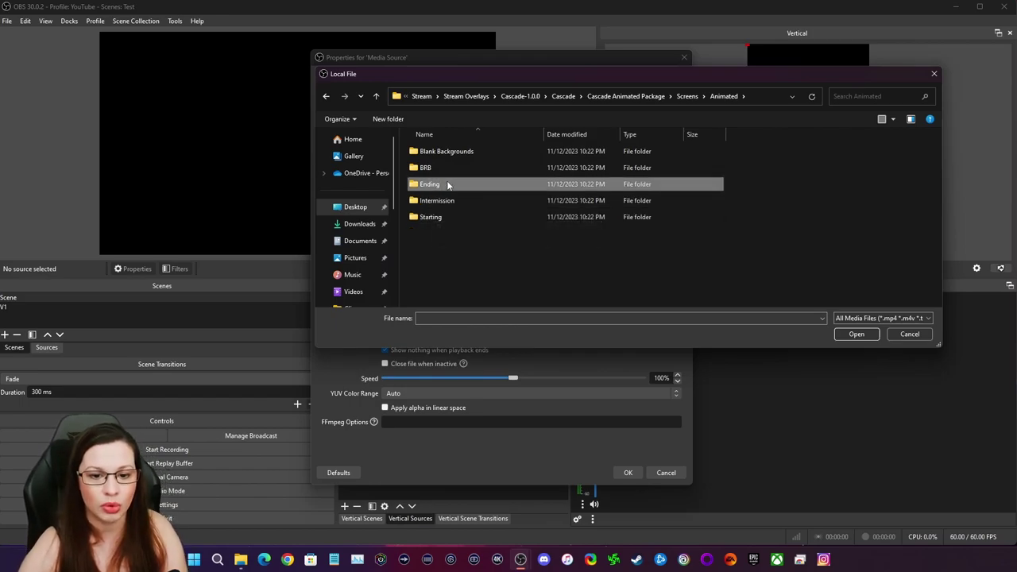
double_click(450, 183)
click(435, 167)
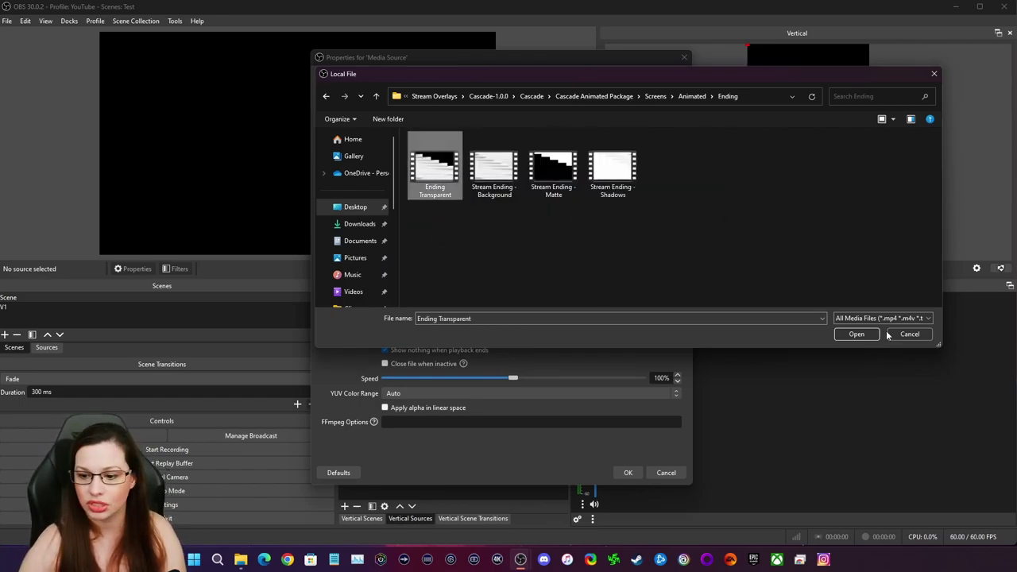
click(857, 334)
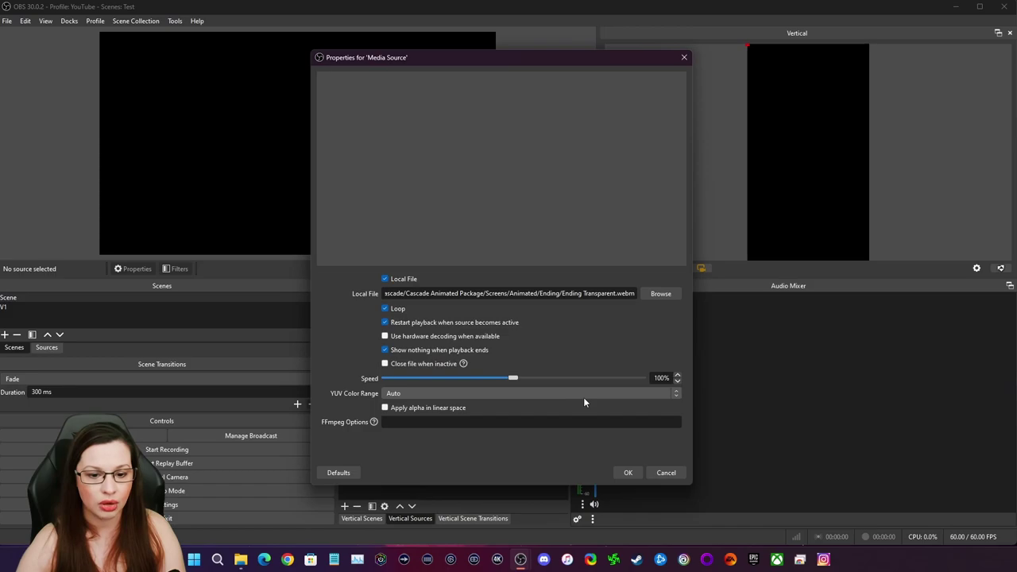
Confirm the media source settings and move the Ending video higher in the vertical canvas.
click(626, 473)
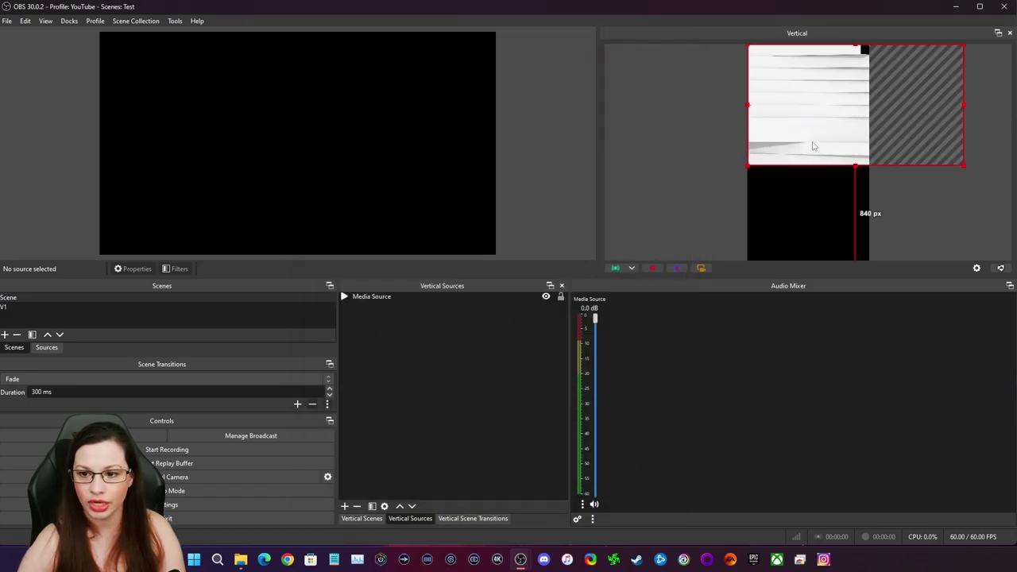
drag(801, 154, 820, 147)
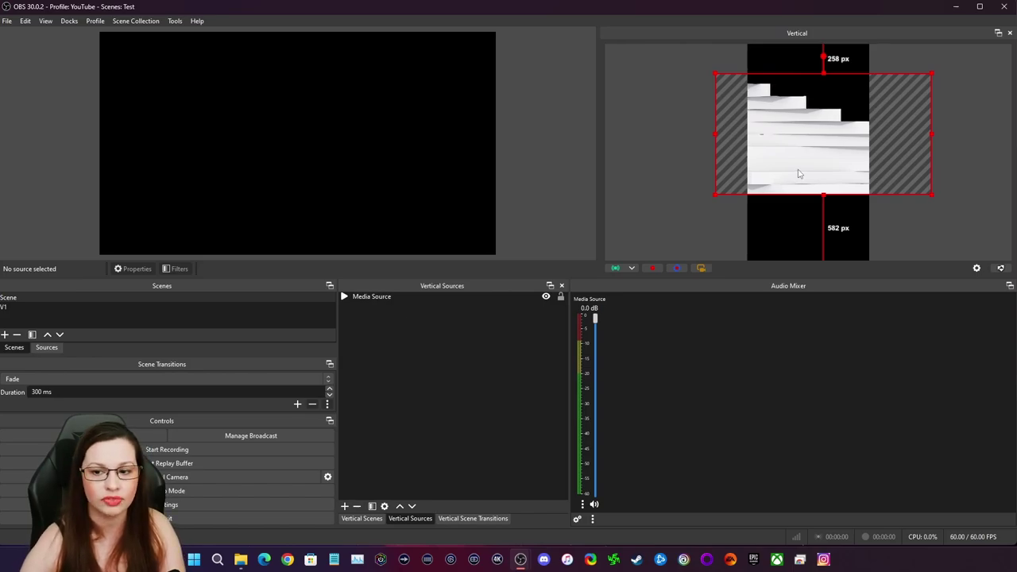
right_click(800, 173)
mouse_move(819, 294)
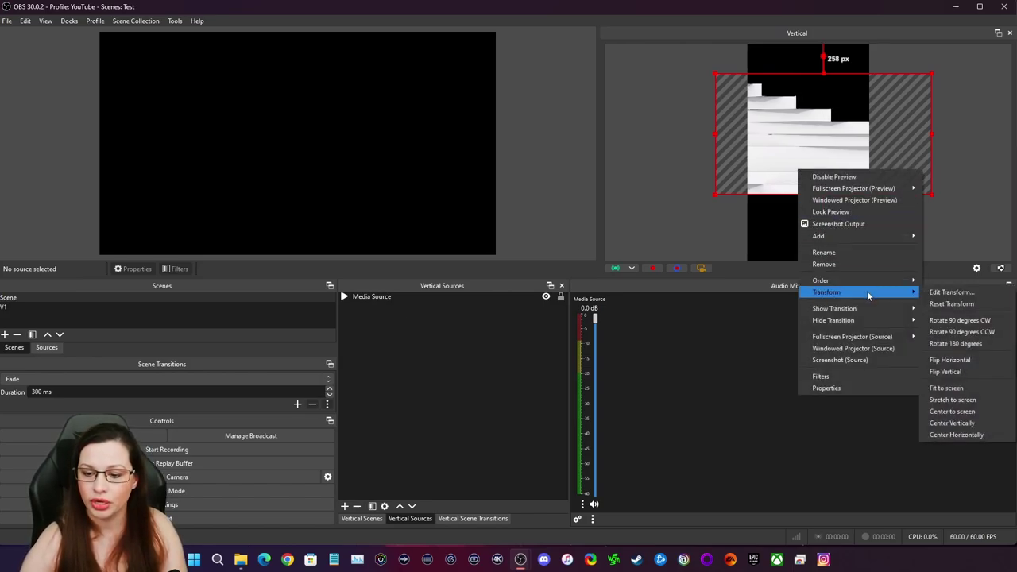
click(388, 298)
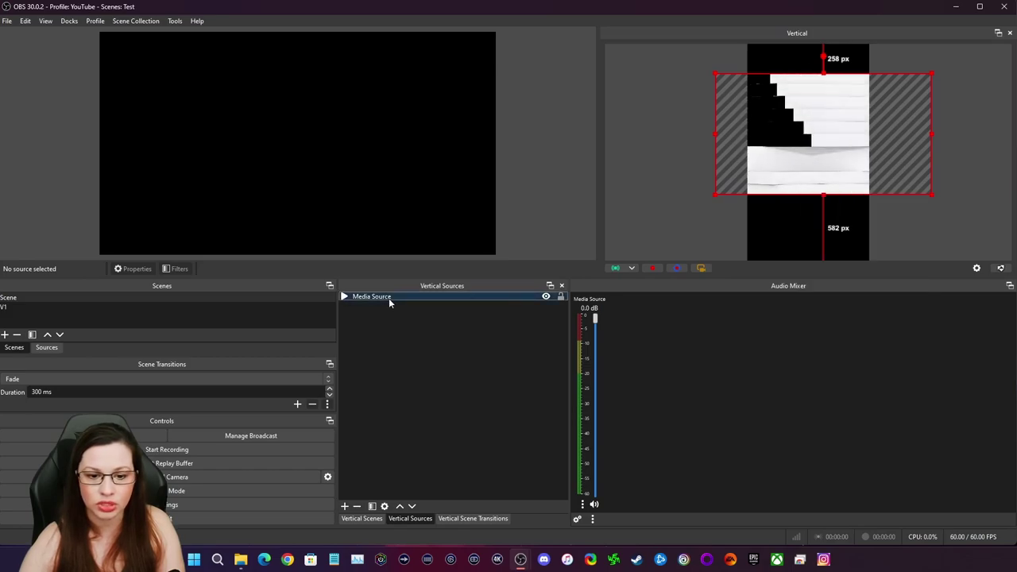
Rotate the background video 90 degrees counter-clockwise and stretch it to fill the canvas.
right_click(803, 151)
right_click(803, 153)
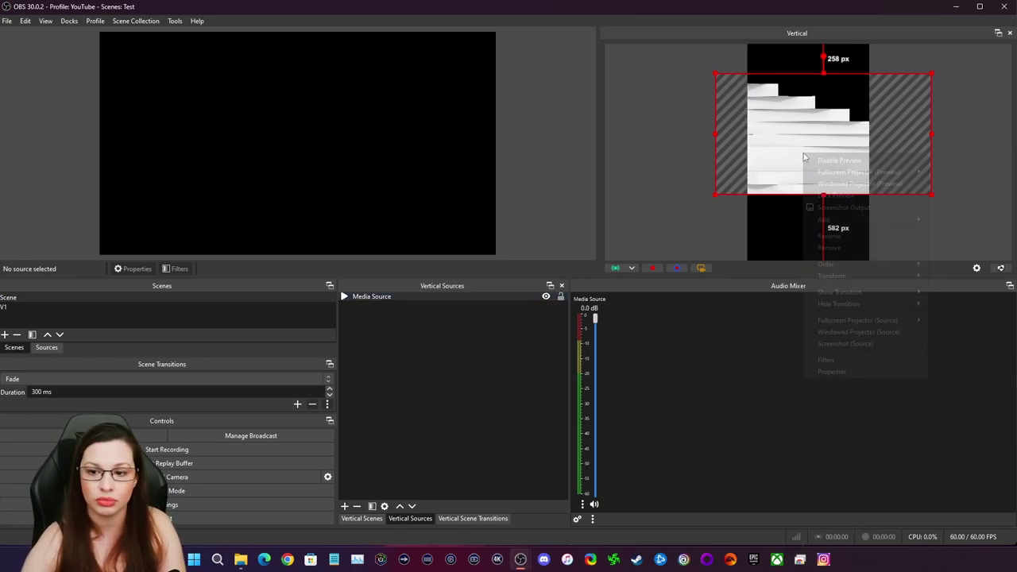
mouse_move(847, 275)
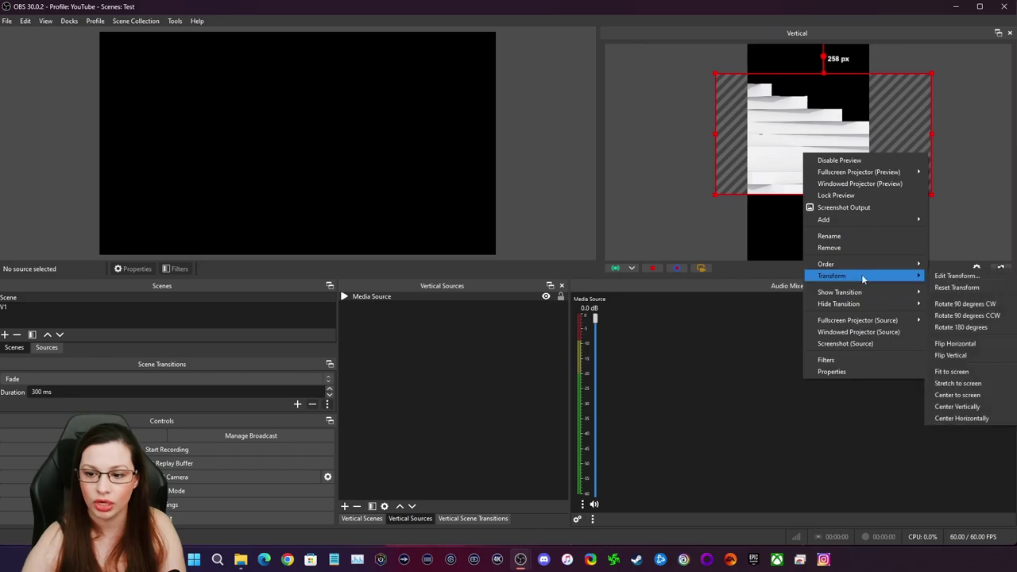
click(963, 317)
drag(867, 220, 847, 209)
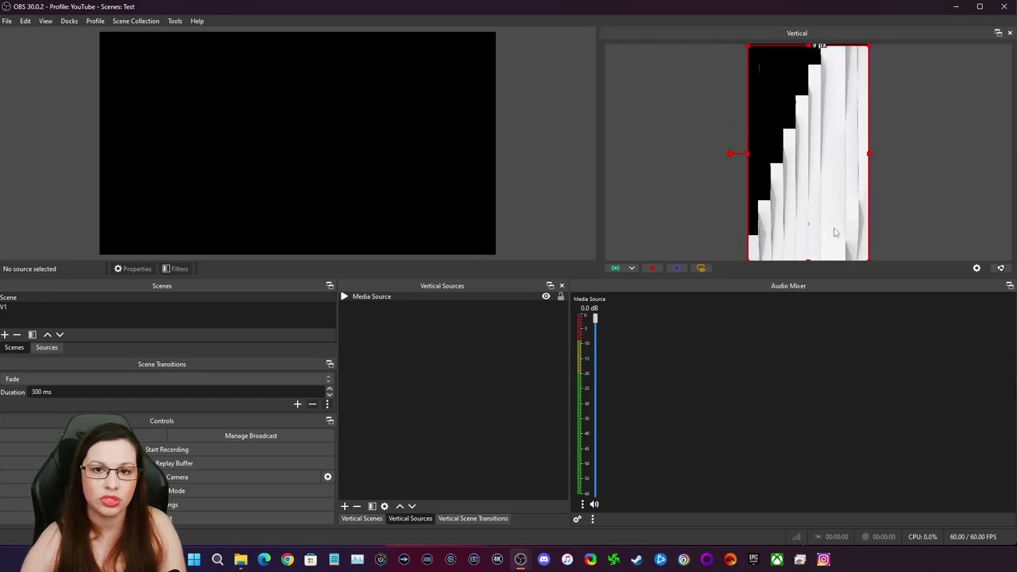
Create a new Image source in the V1 vertical scene.
click(345, 505)
mouse_move(390, 402)
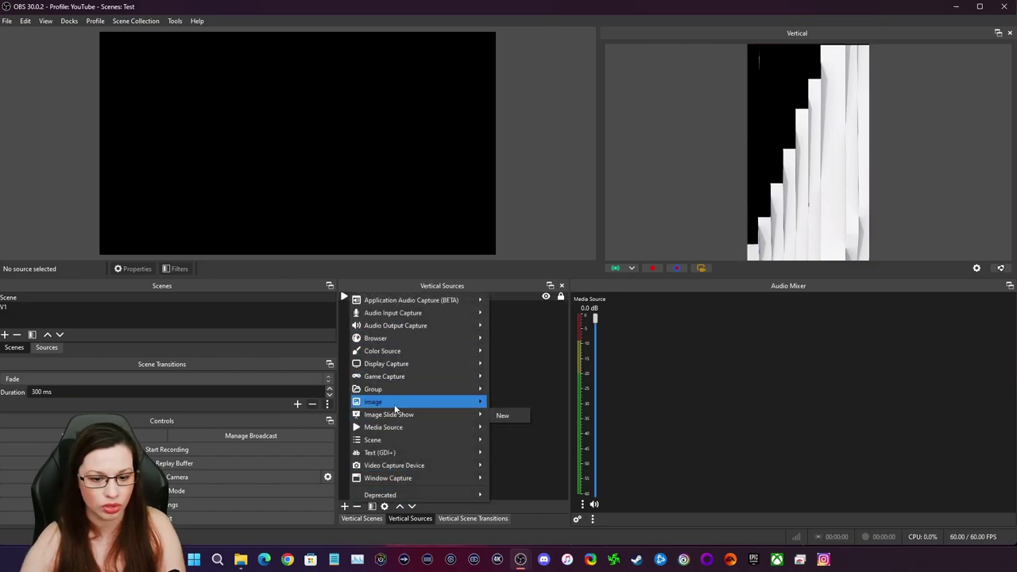
key(Escape)
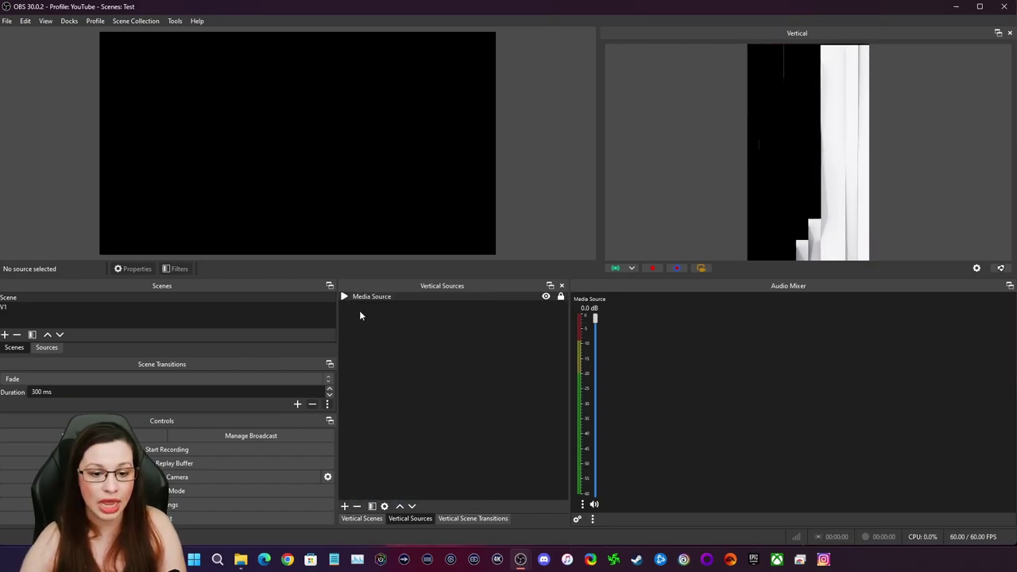
click(347, 505)
mouse_move(397, 407)
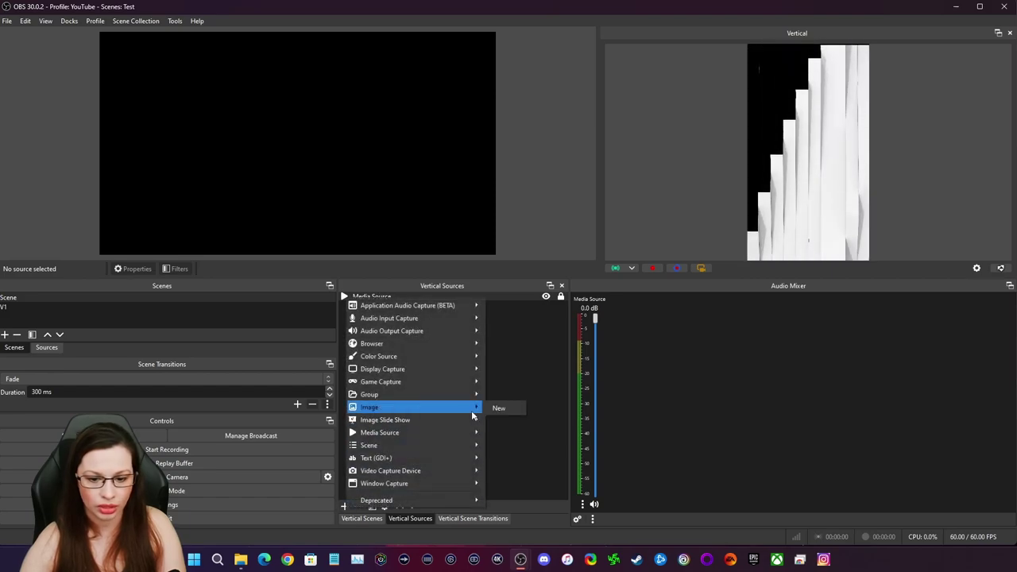
click(496, 407)
Set the image file to Starting.png from the Cascade Screens > Titles folder.
click(658, 281)
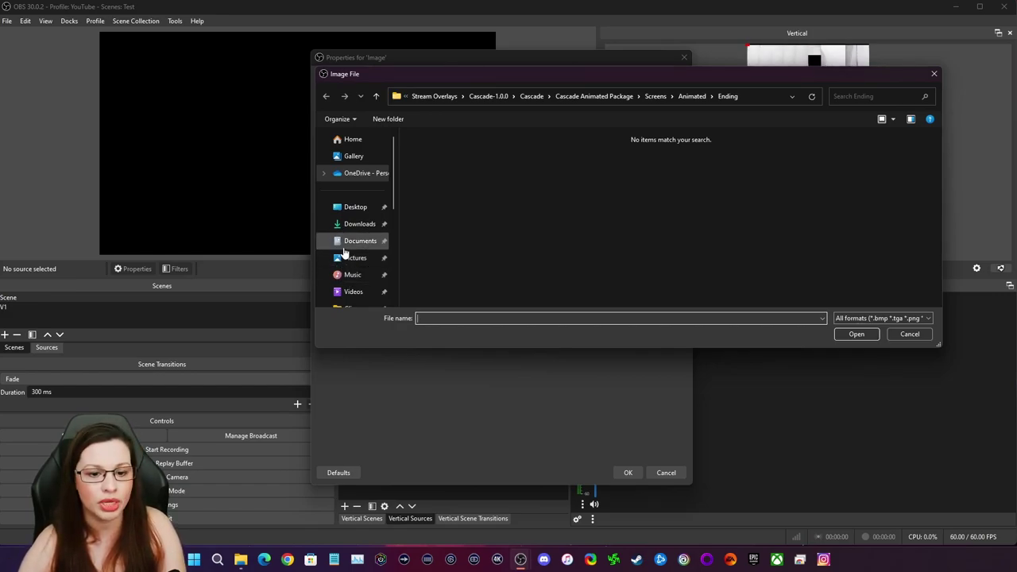
click(691, 96)
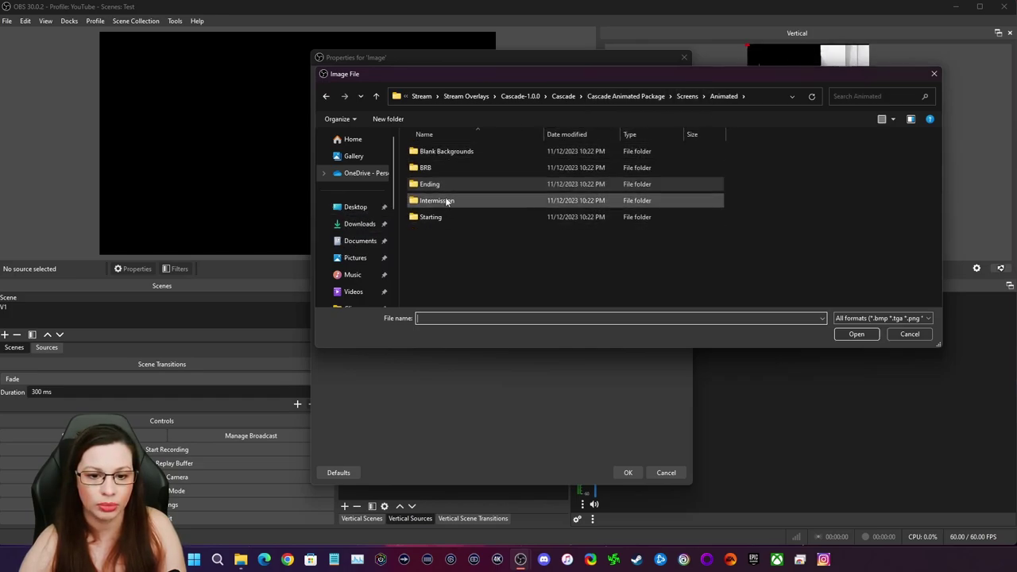
click(687, 96)
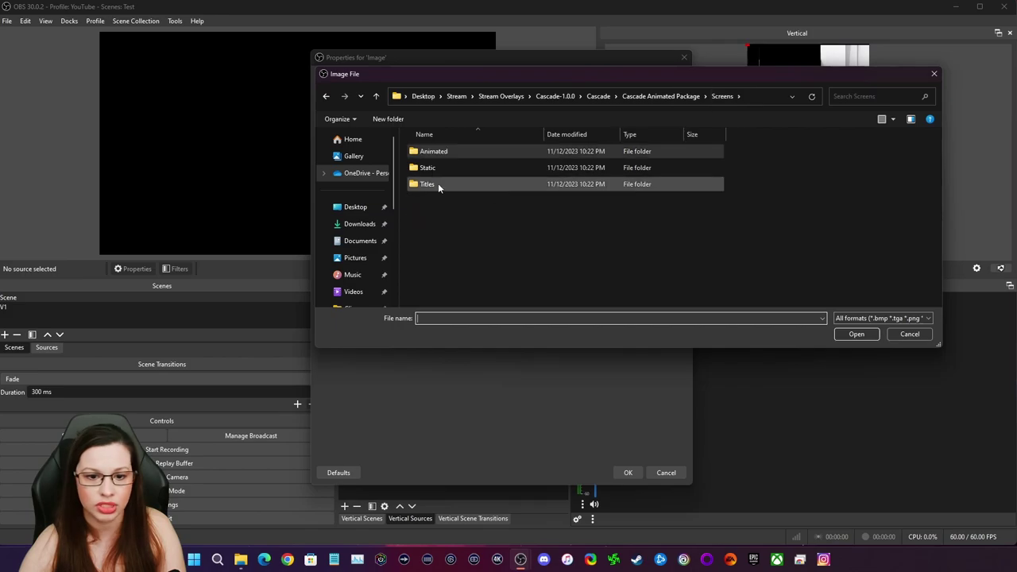
double_click(438, 184)
click(553, 163)
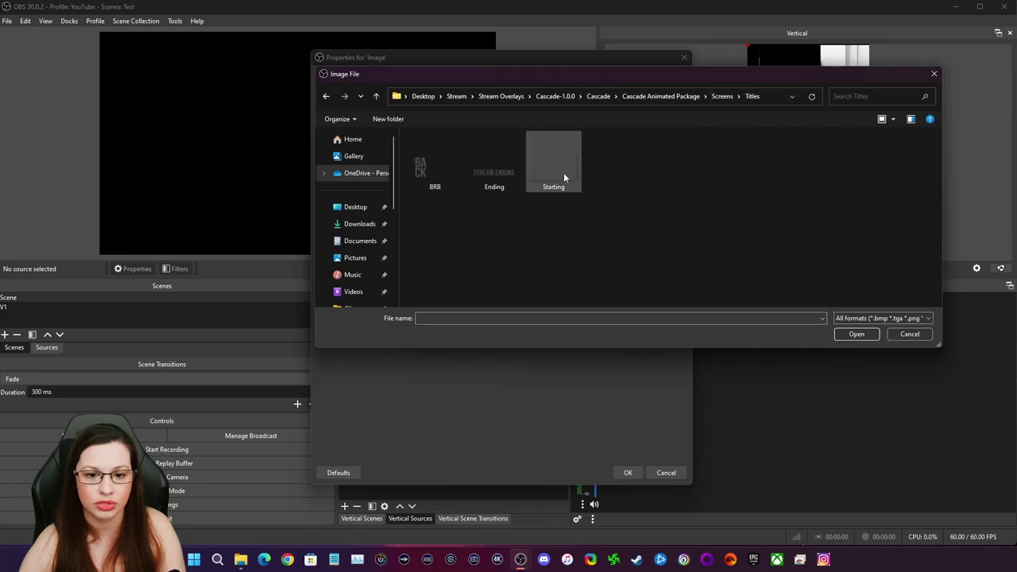
click(857, 333)
Shrink the Starting title image and move it up toward the top of the canvas.
drag(883, 142, 839, 151)
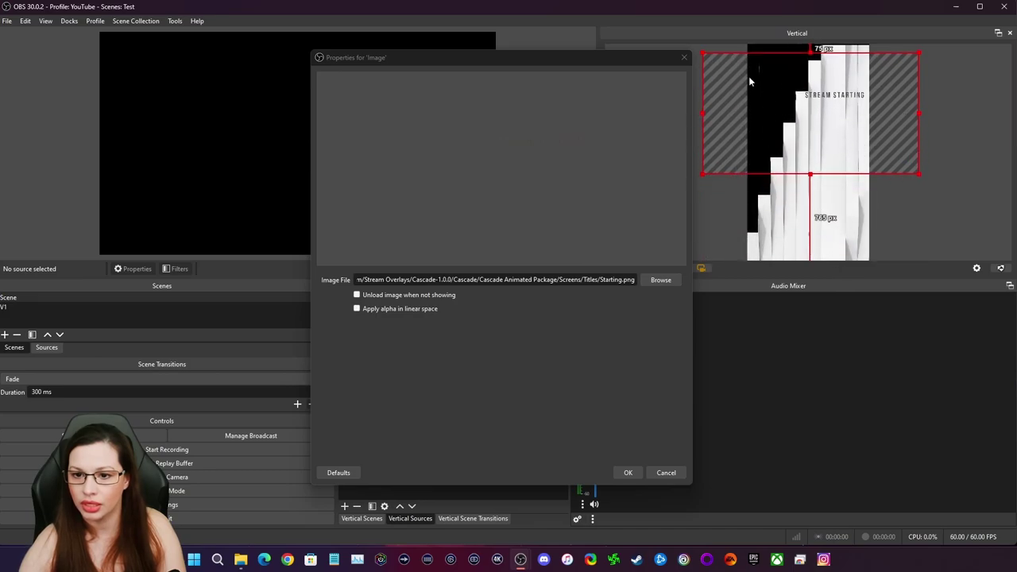
drag(700, 52, 735, 73)
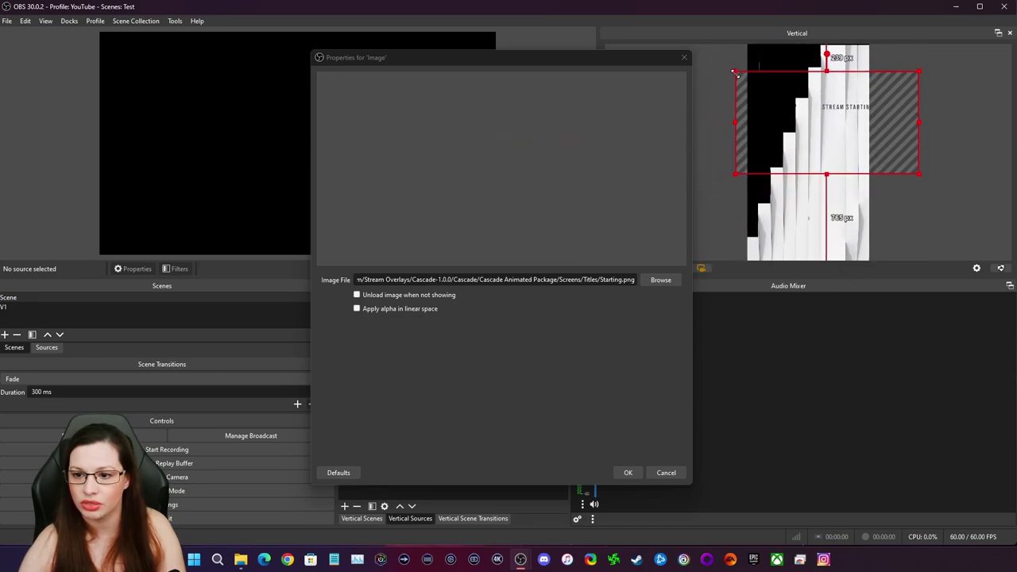
drag(919, 127, 904, 119)
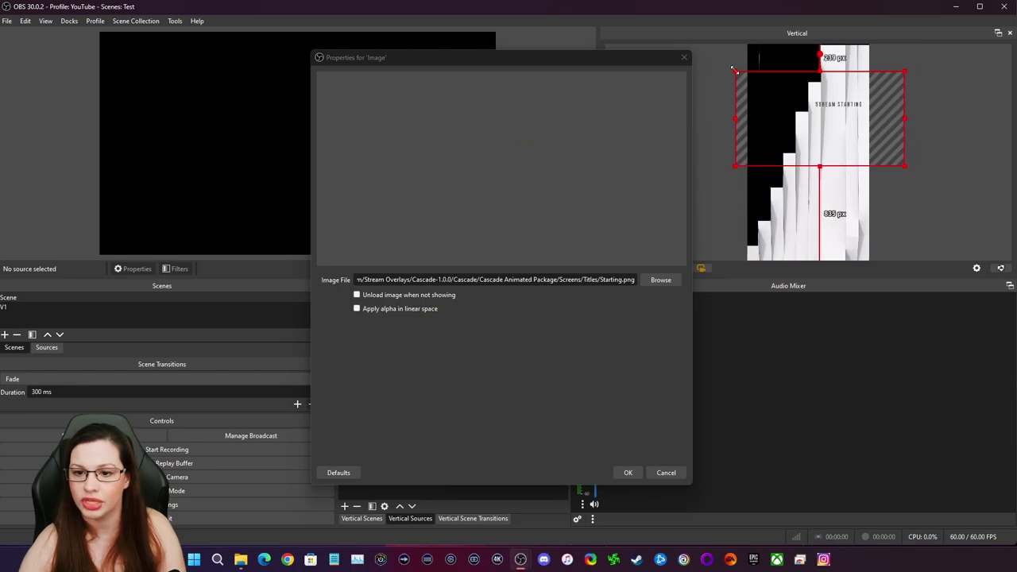
drag(734, 70, 759, 84)
drag(872, 143, 871, 108)
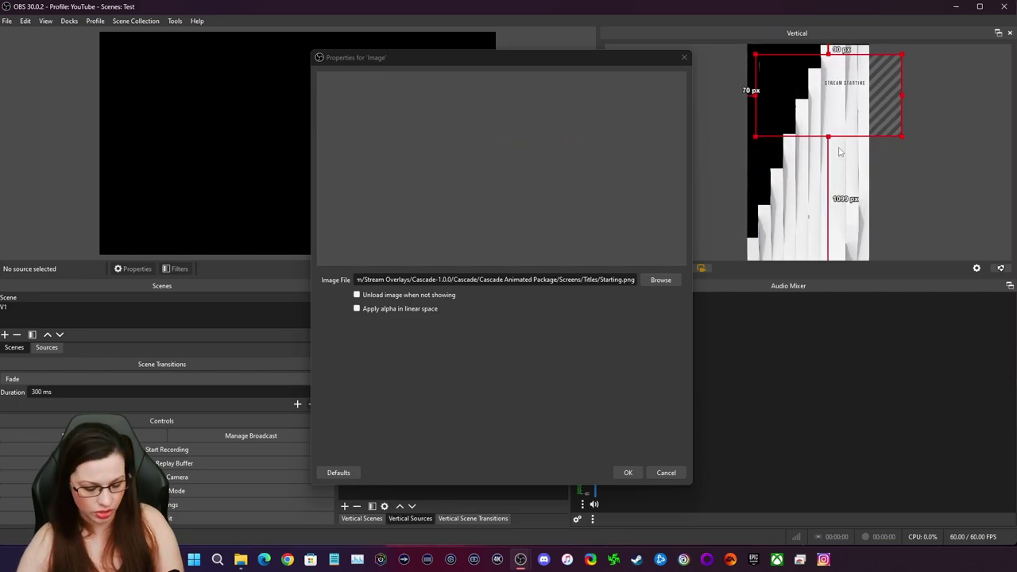
Confirm the image settings, shrink the Stream Starting title and nudge it near the top right.
click(629, 472)
drag(902, 137, 868, 77)
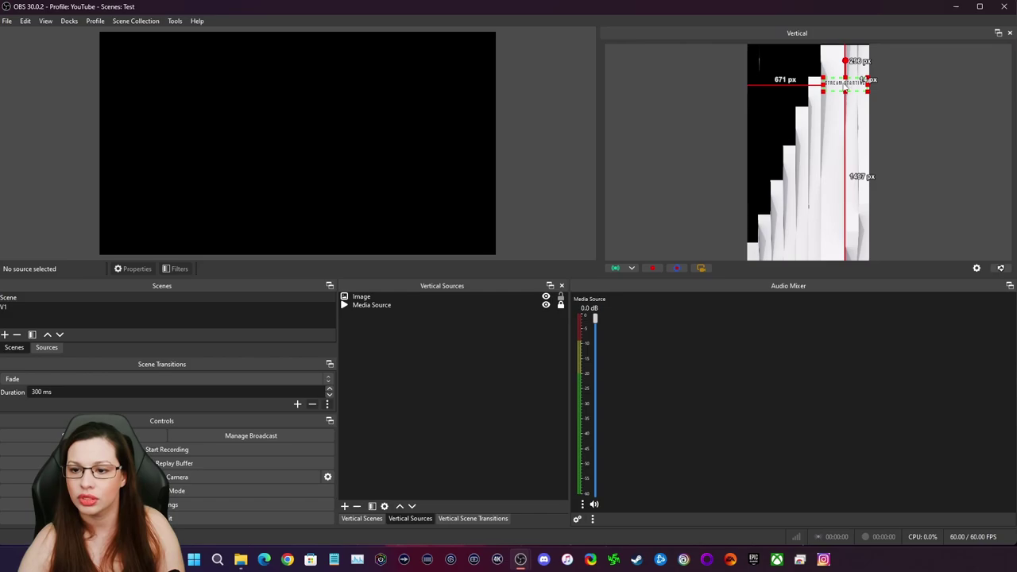
drag(843, 85, 872, 91)
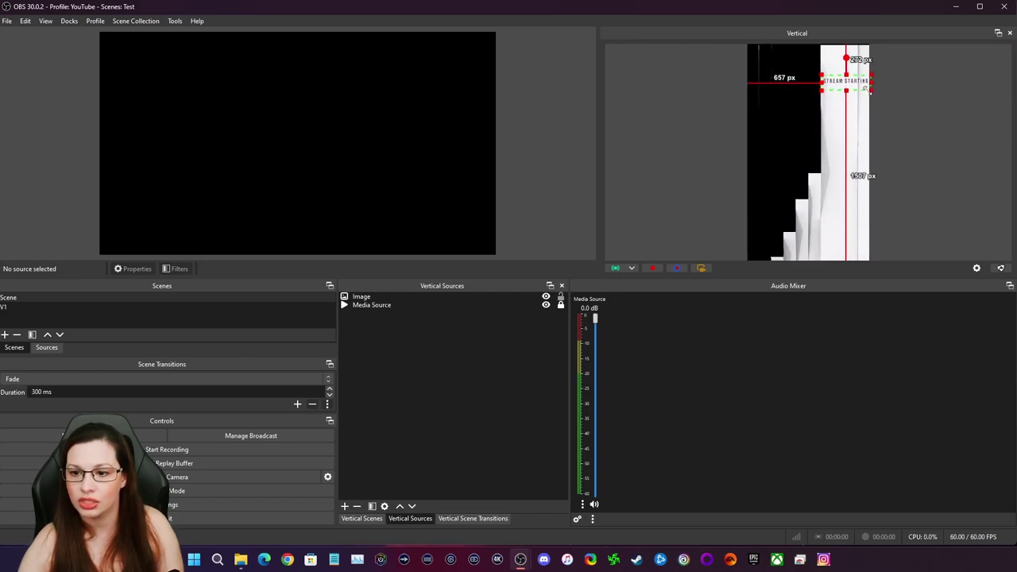
click(893, 198)
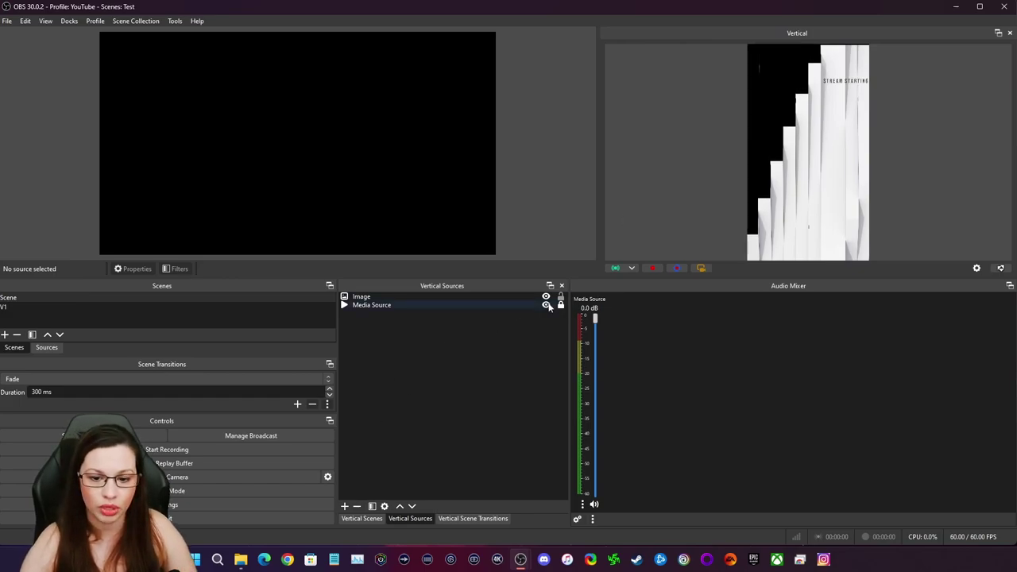
click(345, 506)
mouse_move(414, 422)
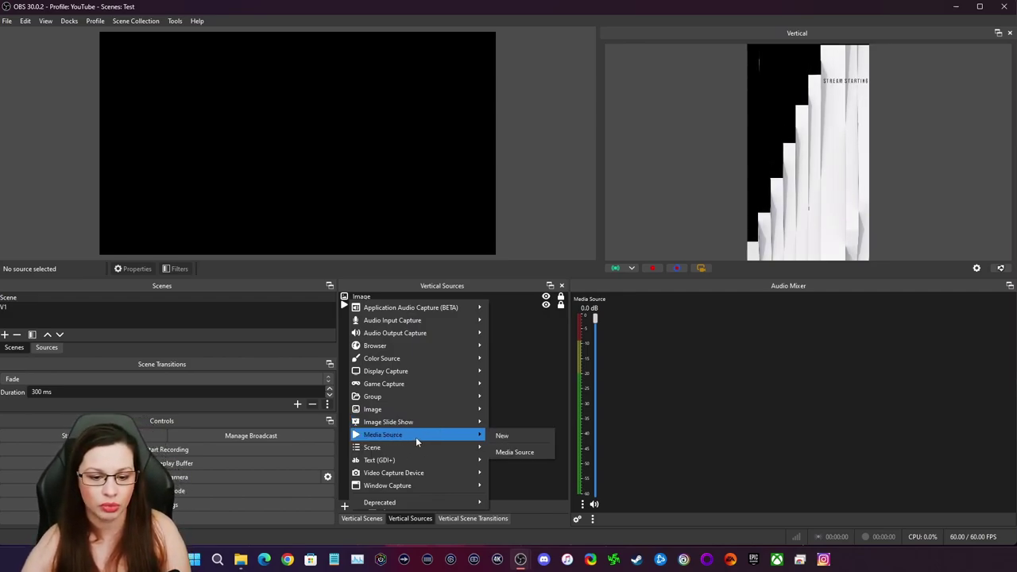
Add a Video Capture Device source using the Game Capture 4K60 Pro MK.2 device.
mouse_move(405, 478)
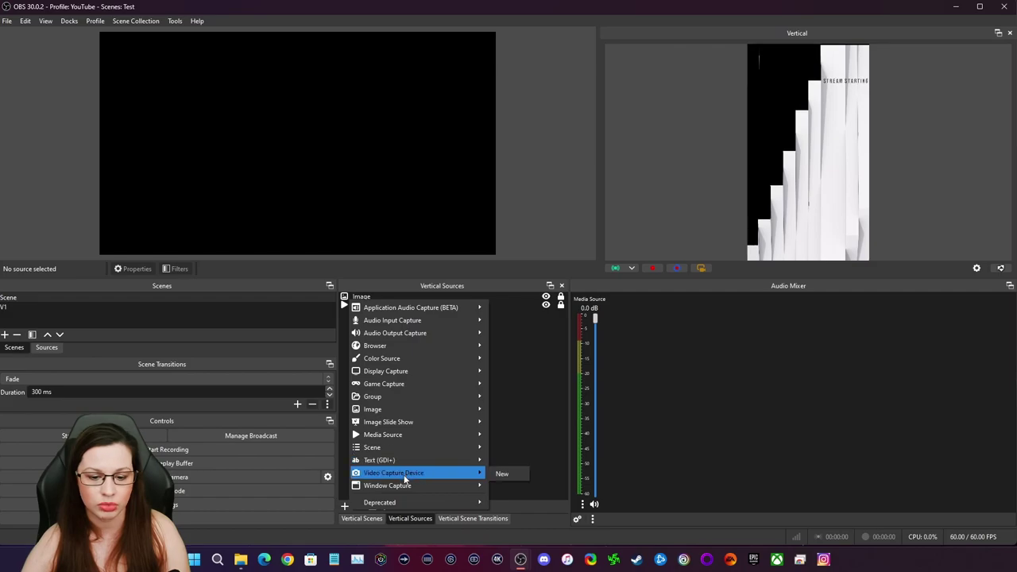
click(500, 473)
click(454, 280)
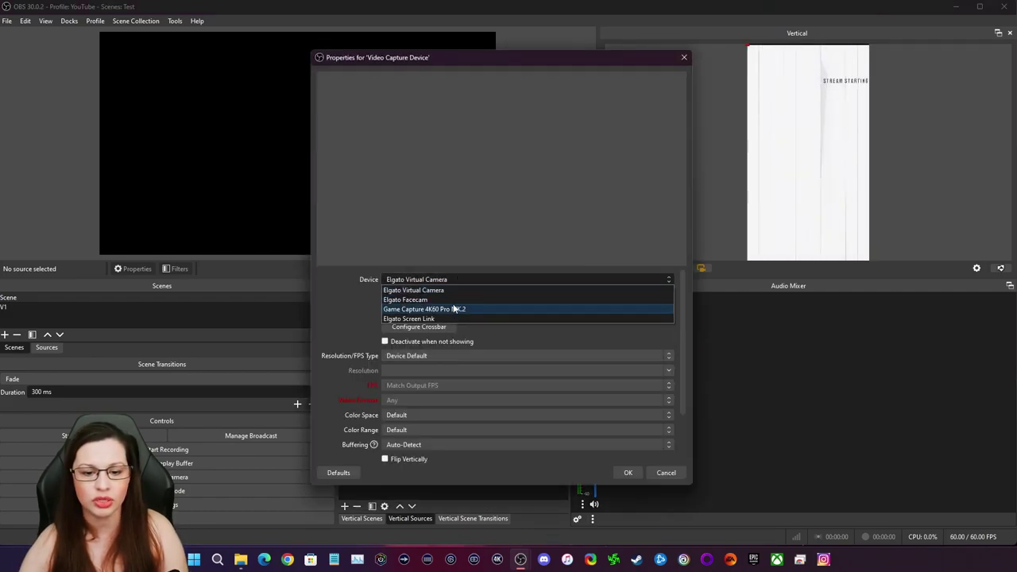
click(454, 309)
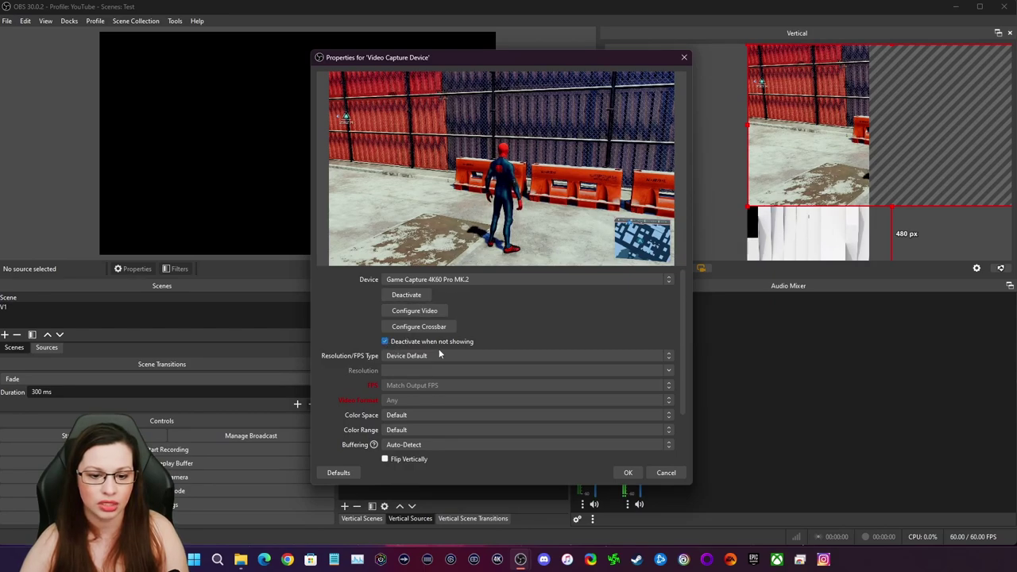
Use custom resolution 3840x2160, keeping FPS at Match Output FPS and video format Any.
click(447, 356)
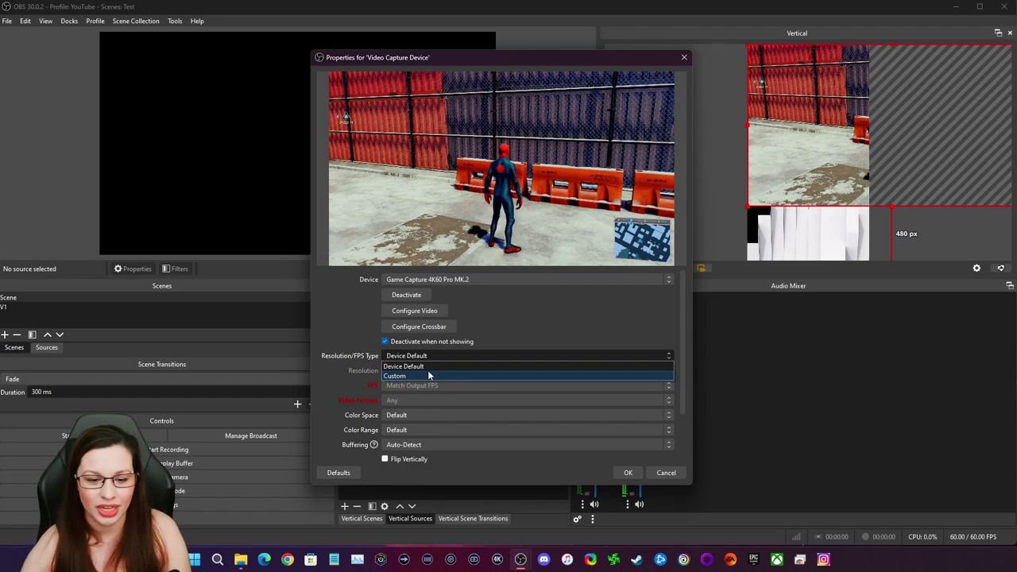
click(427, 375)
click(666, 373)
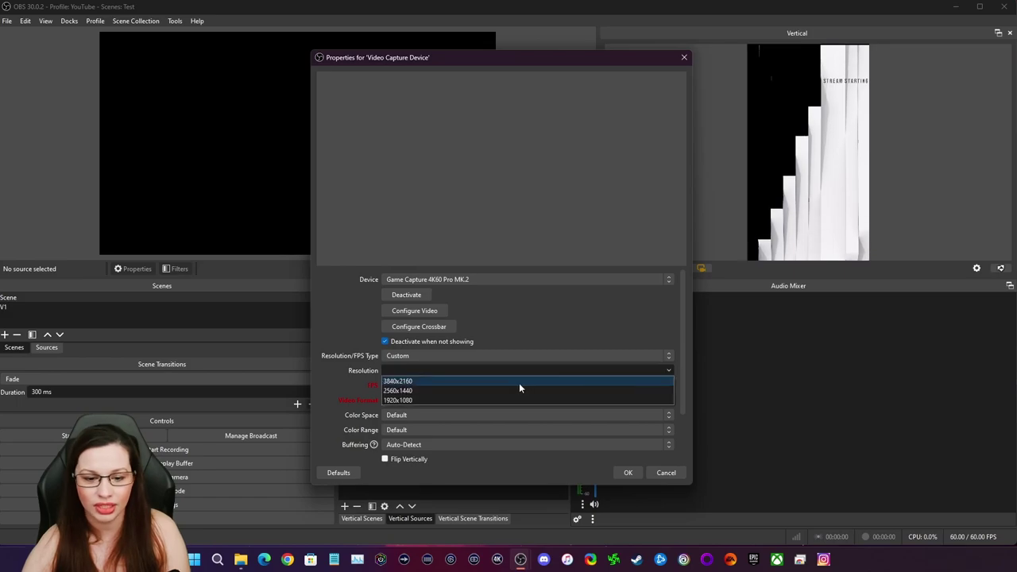
click(518, 383)
click(672, 387)
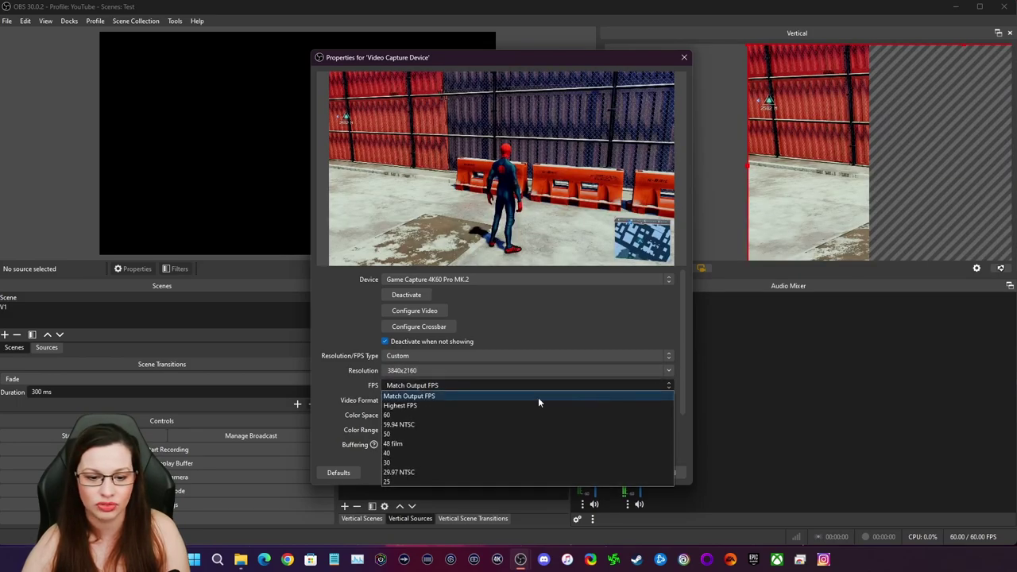
click(430, 400)
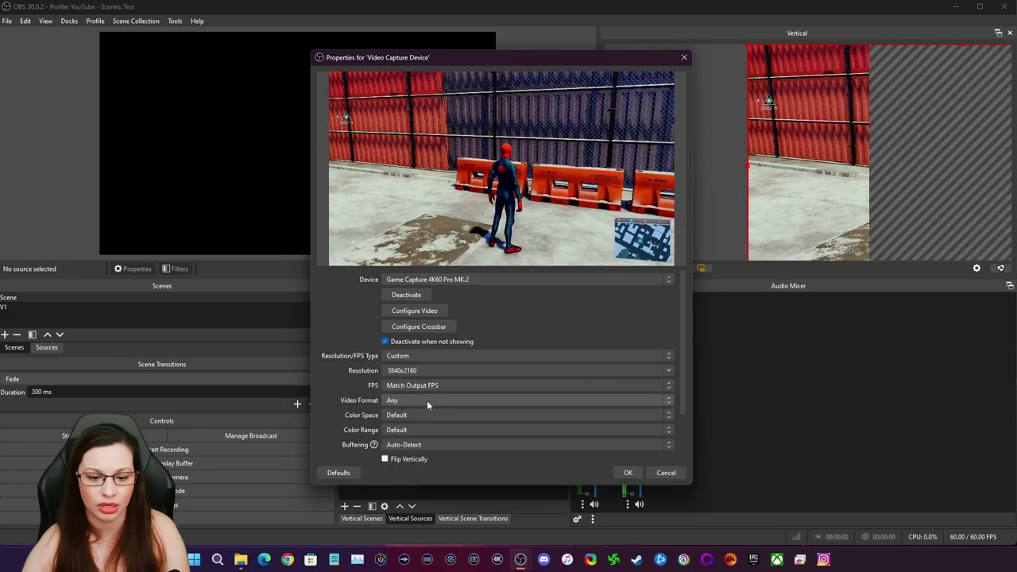
click(427, 401)
click(426, 400)
Set colour space to Rec. 709, keep colour range Default, and disable buffering.
click(411, 415)
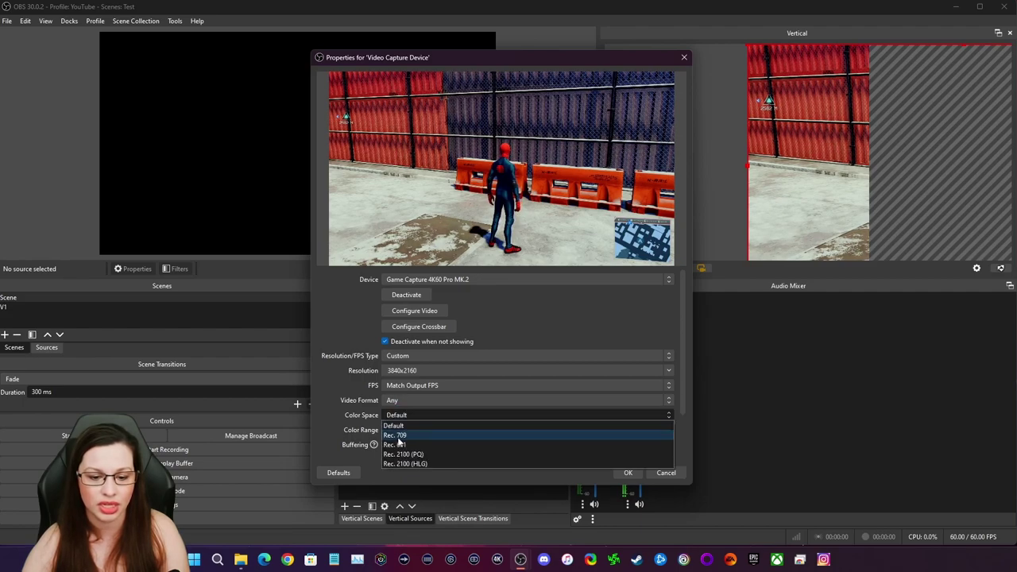
click(399, 437)
click(404, 430)
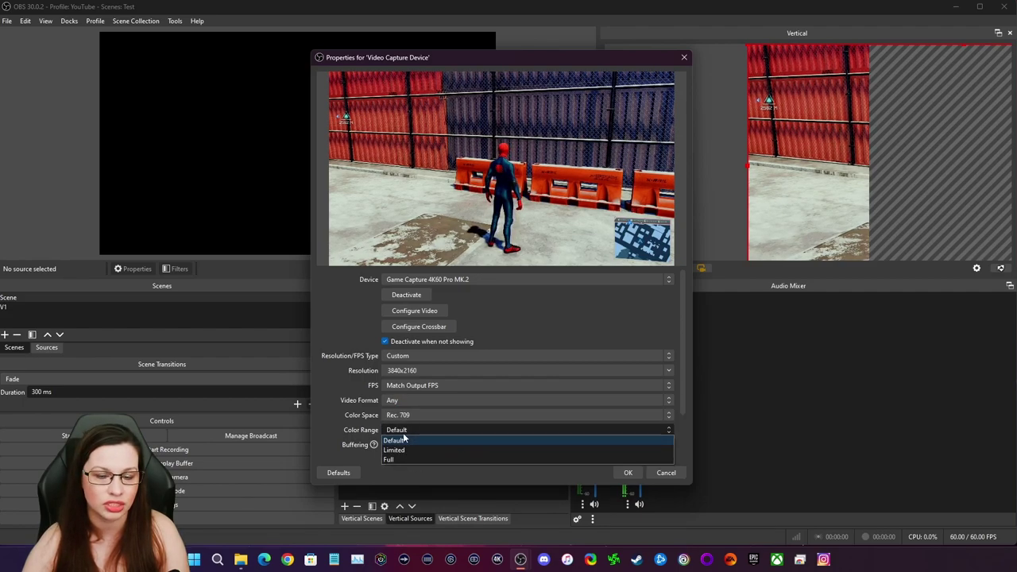
click(404, 442)
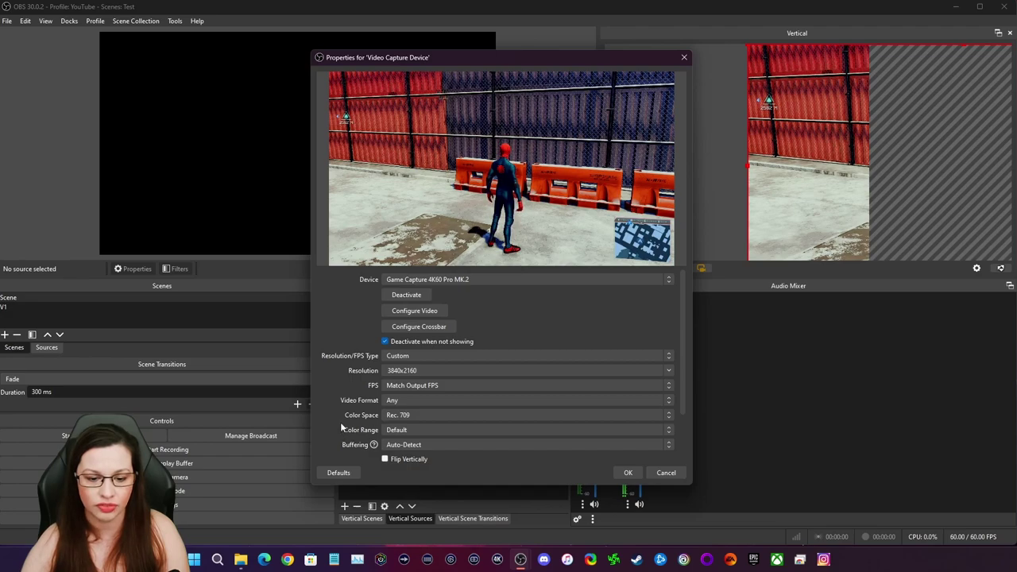
scroll(341, 428, down, 2)
click(413, 382)
click(402, 414)
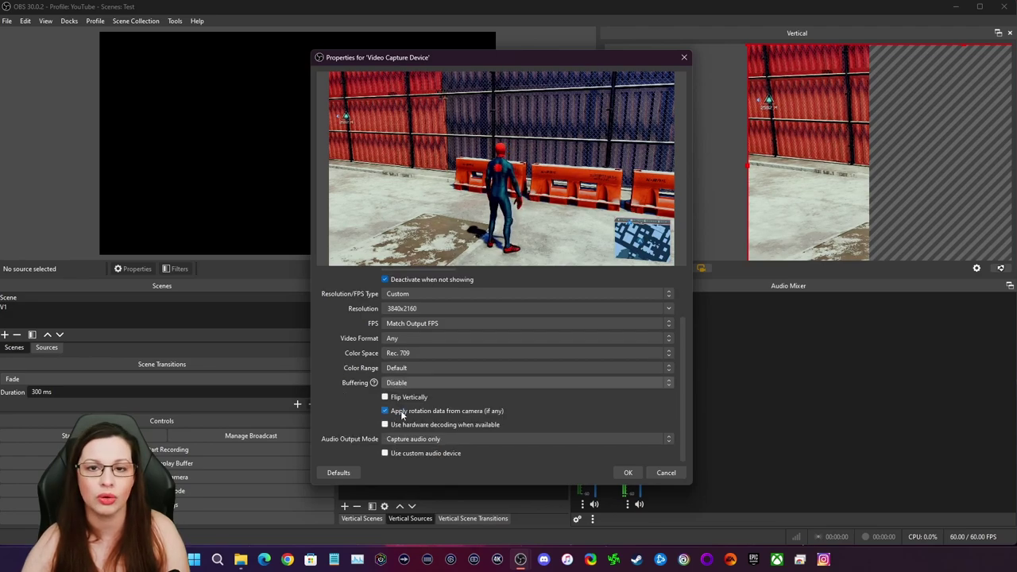
Apply the capture settings and hide the Media Source from the audio mixer.
click(627, 472)
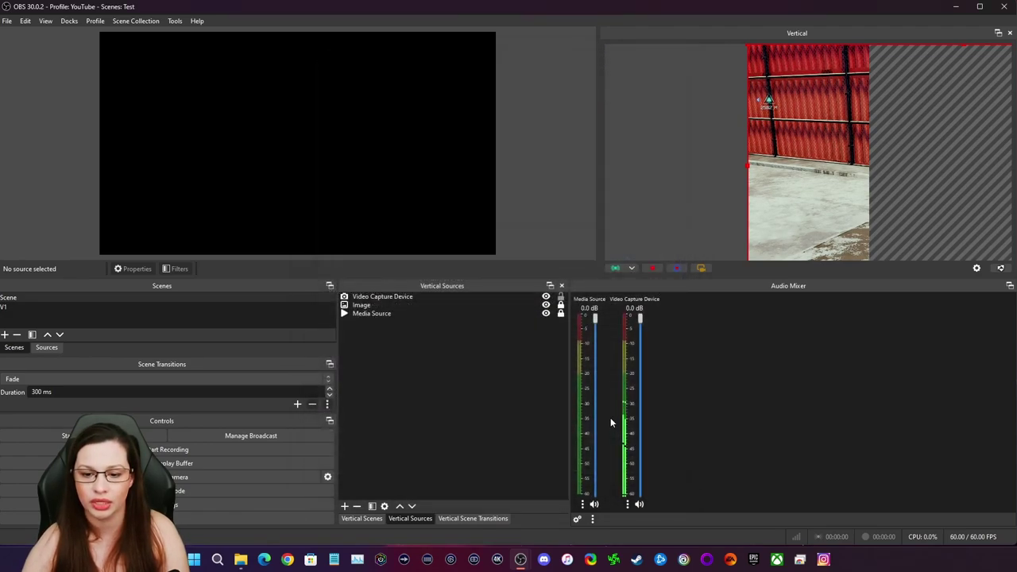
right_click(586, 415)
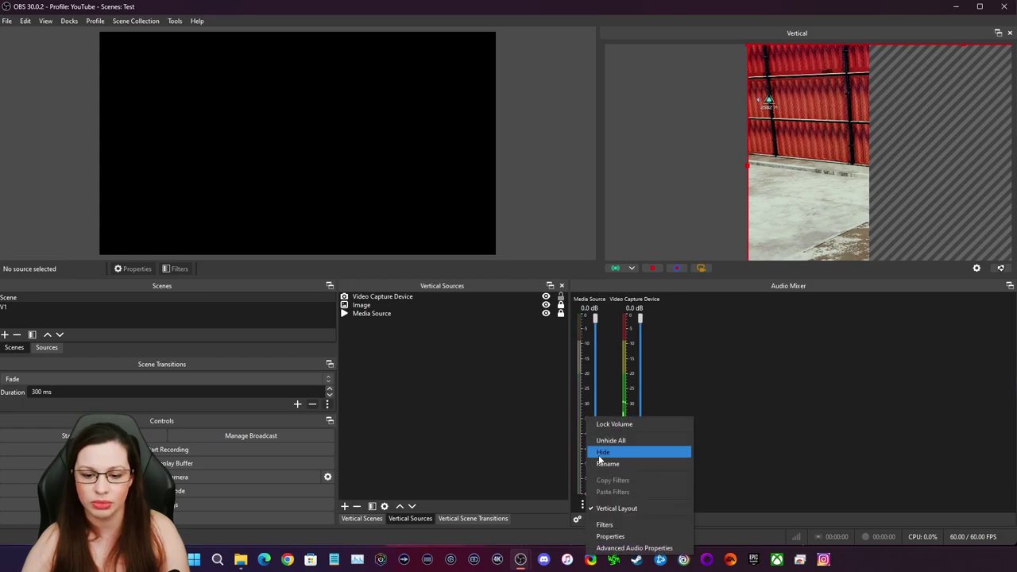
click(602, 454)
click(384, 314)
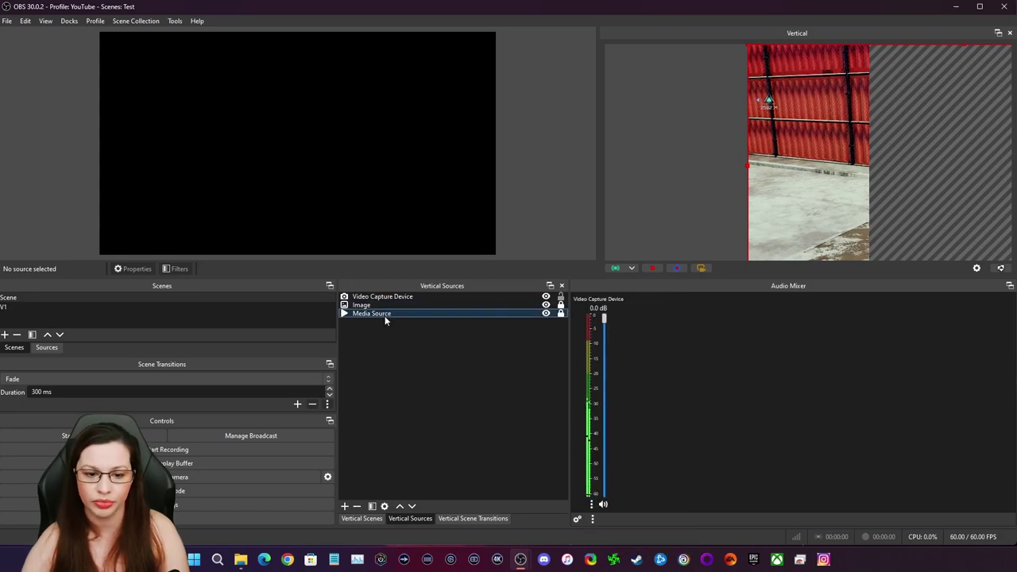
click(546, 314)
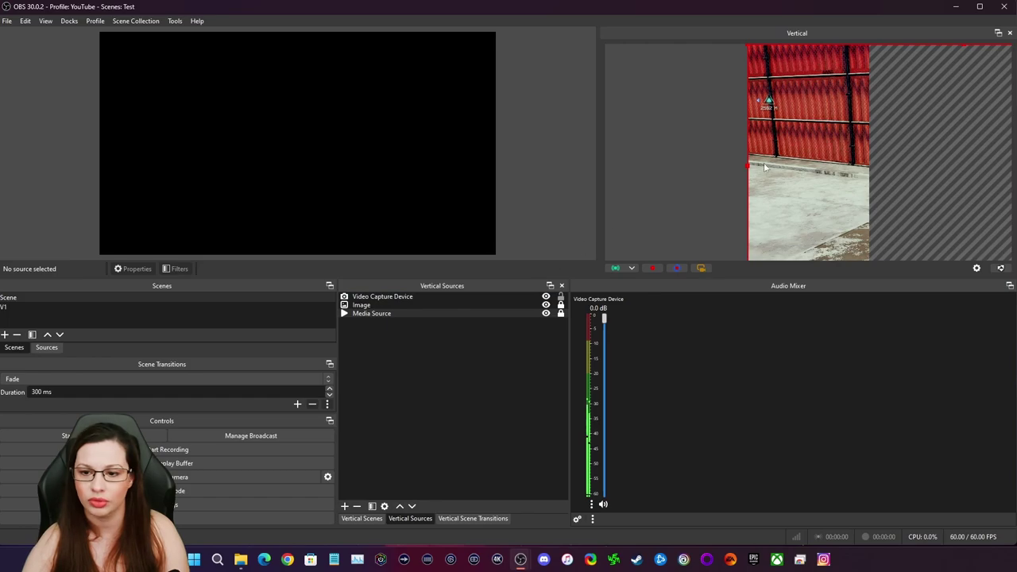
Stretch the gameplay capture to fill the vertical canvas and move it to the bottom layer.
drag(965, 50, 882, 204)
drag(821, 211, 811, 46)
drag(923, 195, 822, 198)
drag(380, 298, 389, 319)
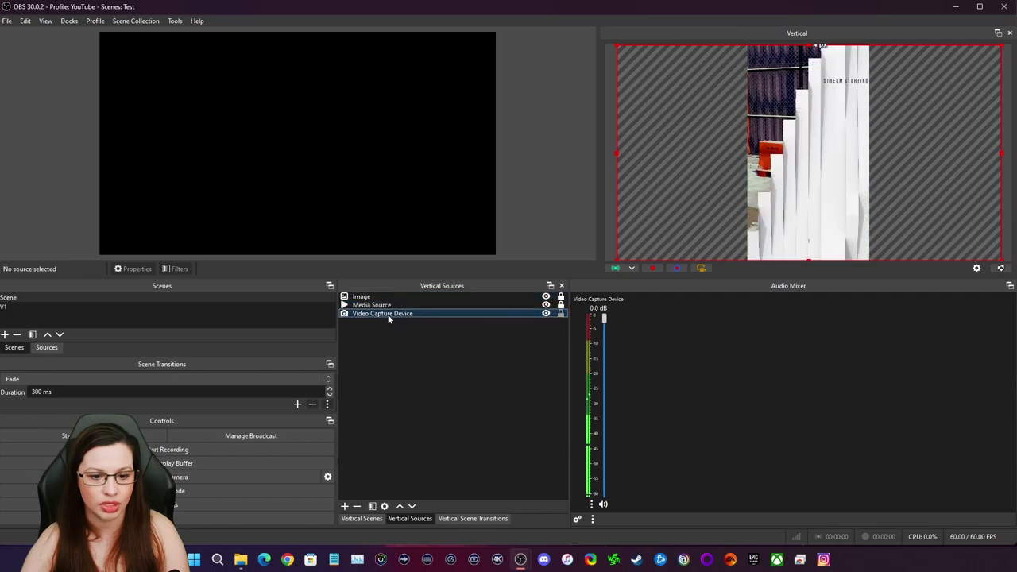
click(548, 334)
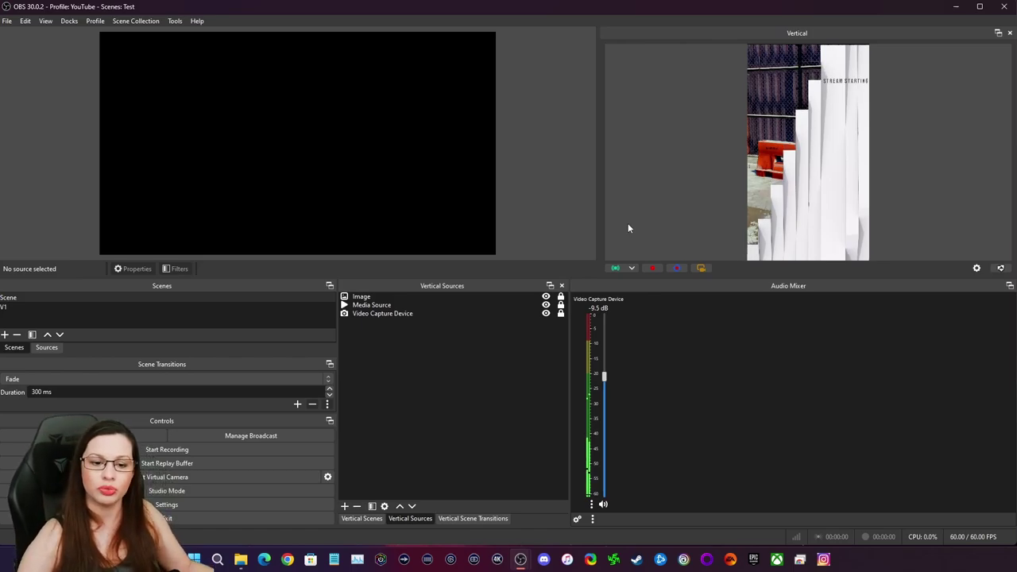
Create a new vertical scene named 'V2' from the Vertical Scenes list.
click(362, 518)
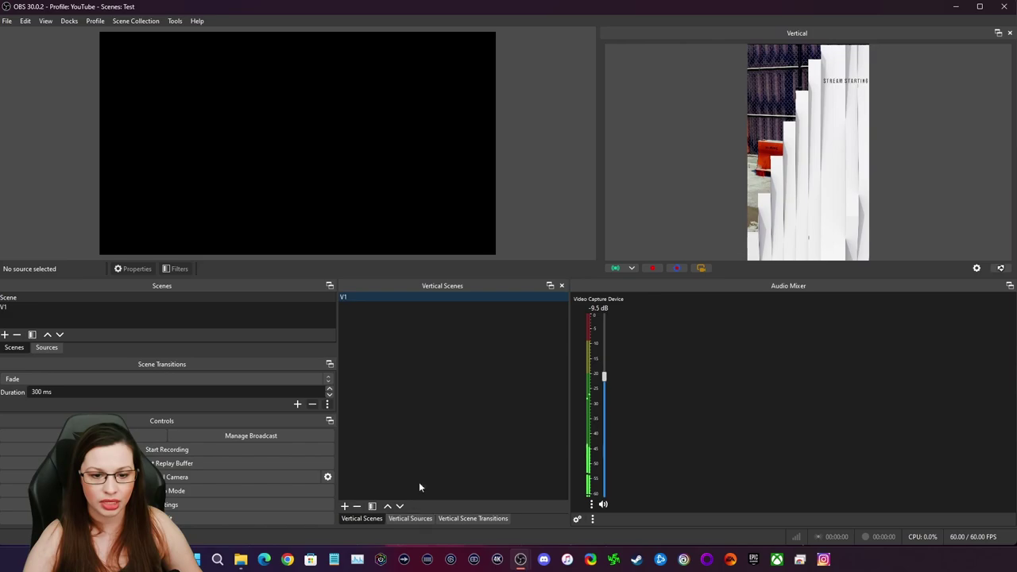
click(409, 518)
click(362, 518)
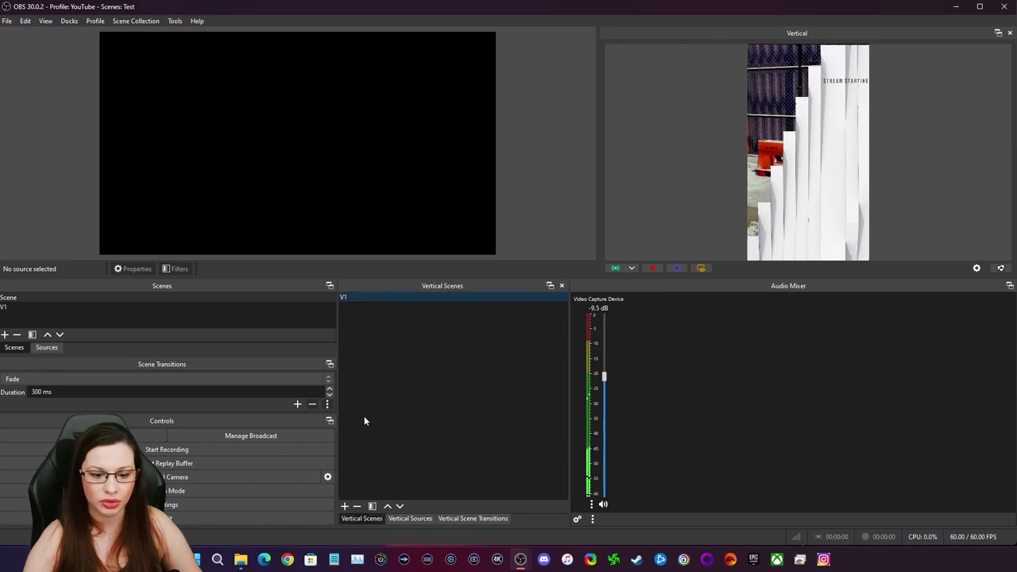
click(344, 507)
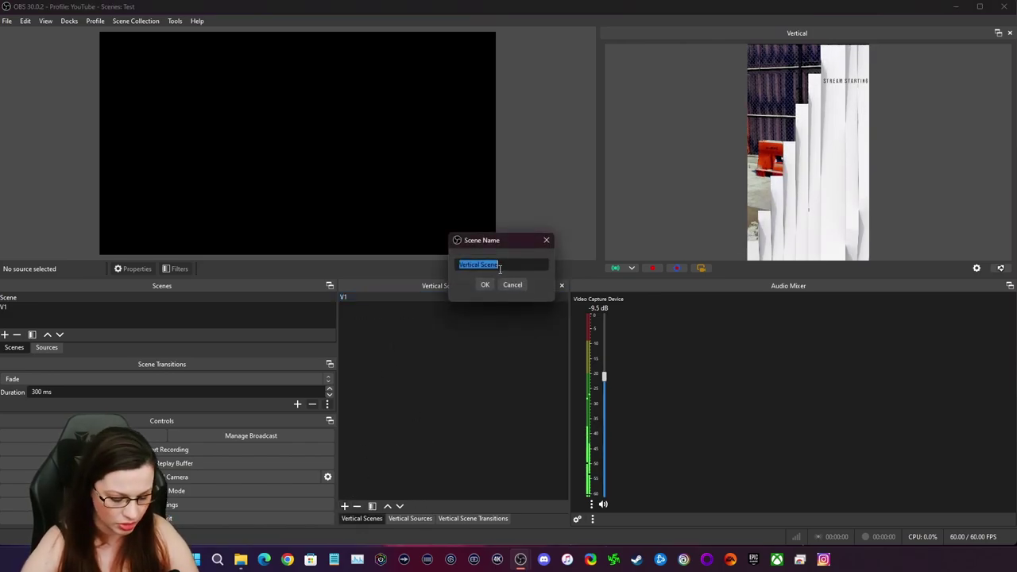
click(486, 285)
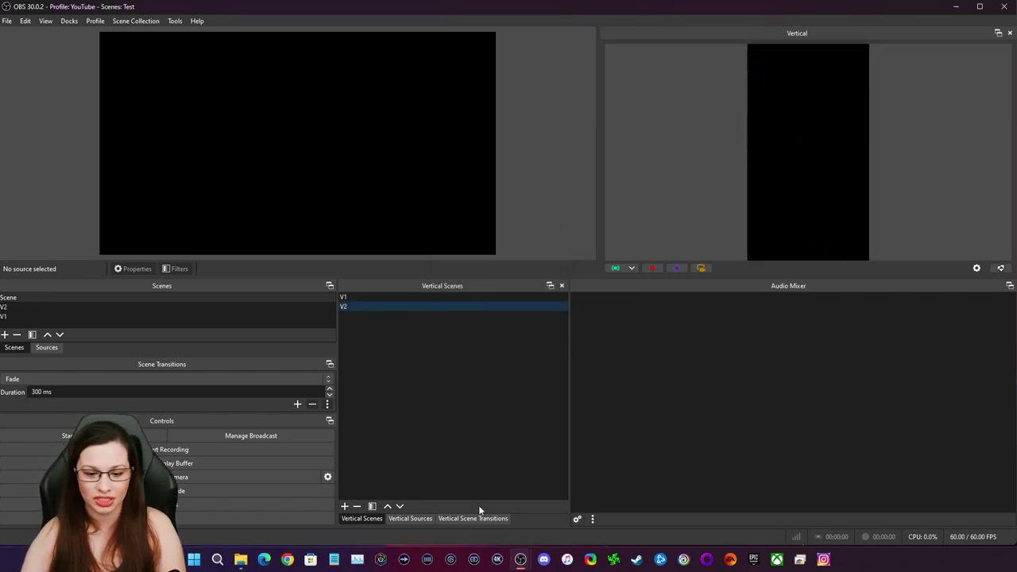
Open the vertical Stinger transition's properties and browse for a new video file.
click(482, 517)
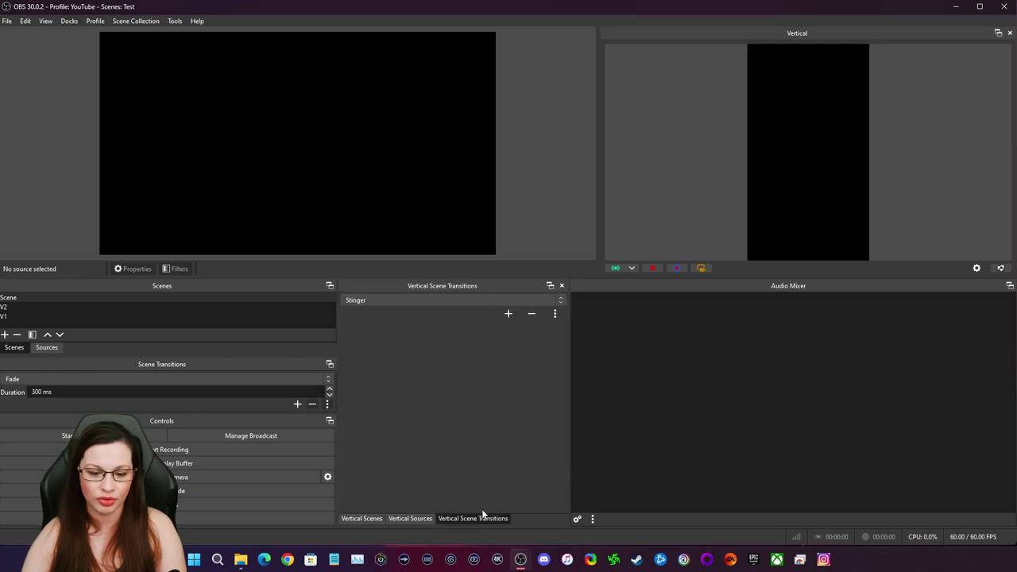
click(555, 314)
click(572, 334)
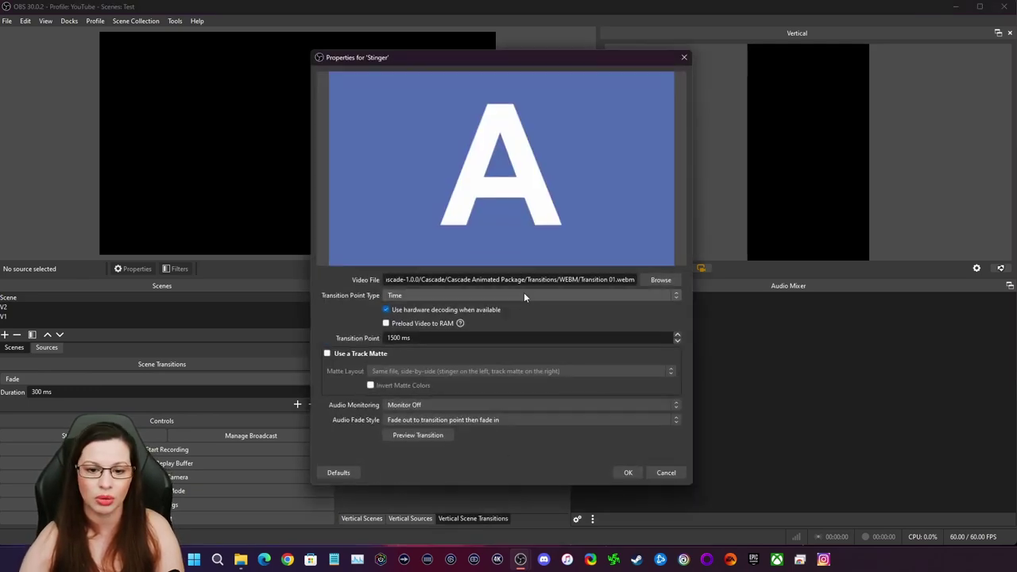
click(658, 279)
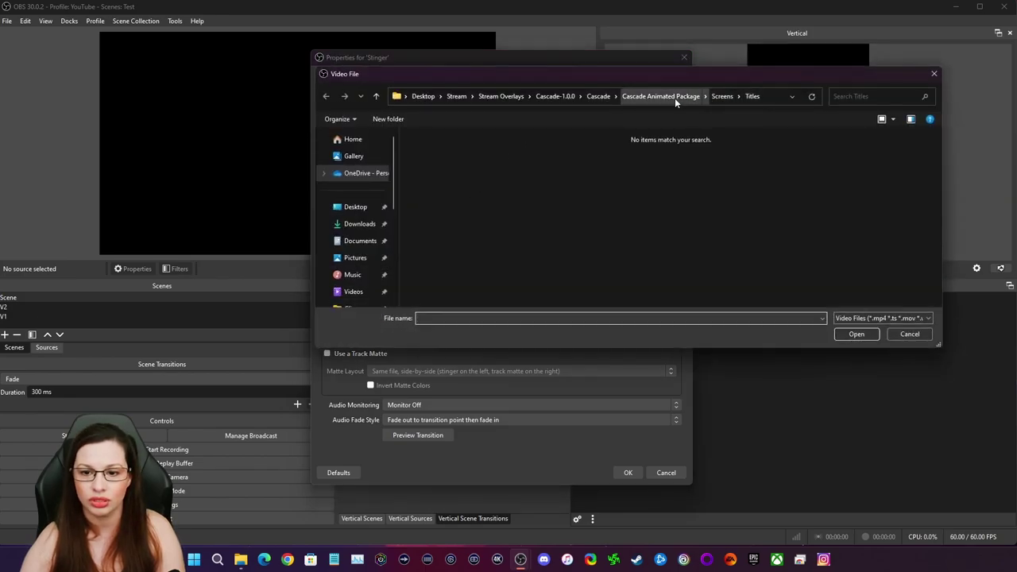
Load 'Transition 01' from Cascade Animated Package > Transitions > WEBM and save the stinger.
click(598, 96)
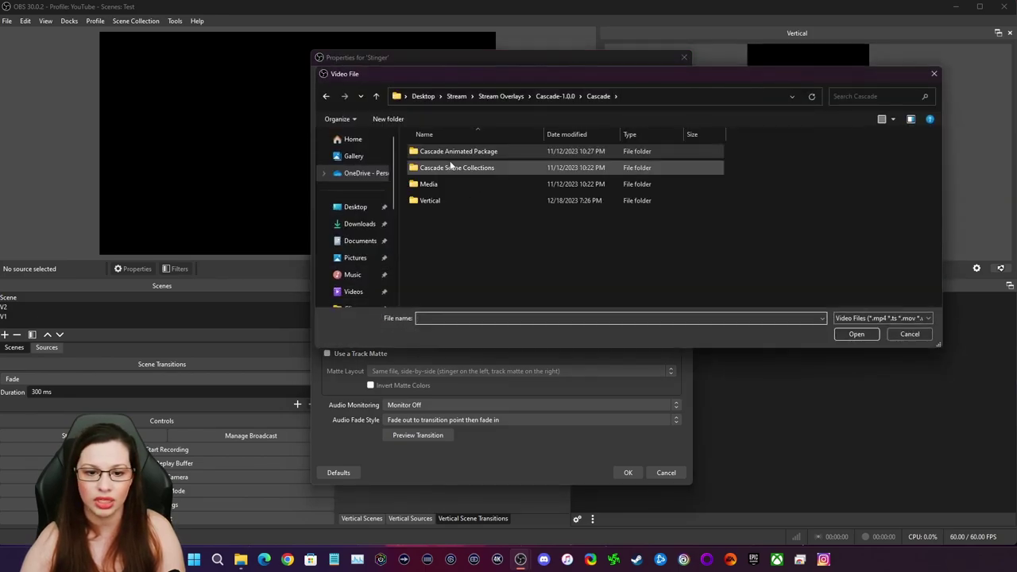
double_click(477, 151)
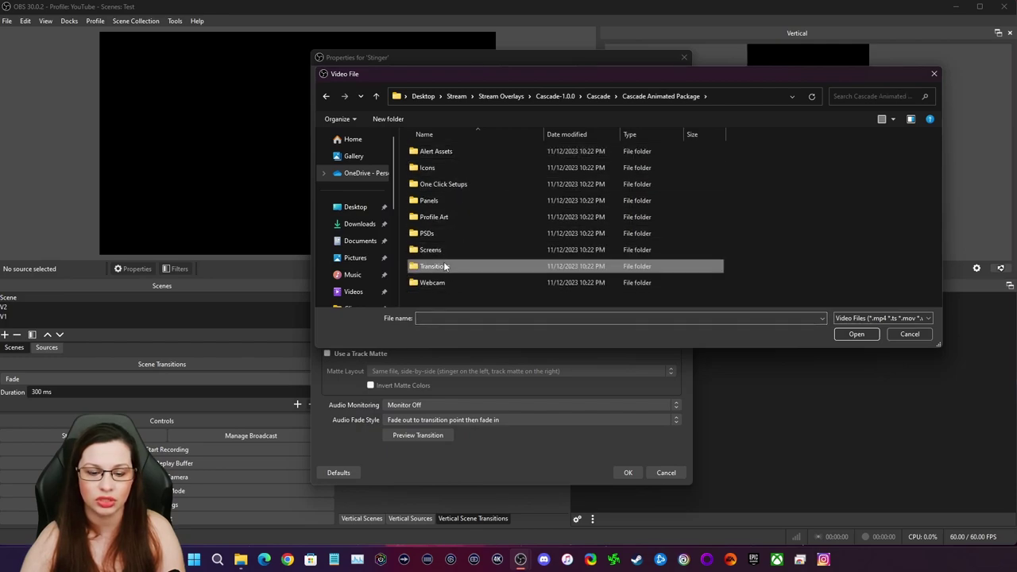
double_click(445, 266)
double_click(432, 168)
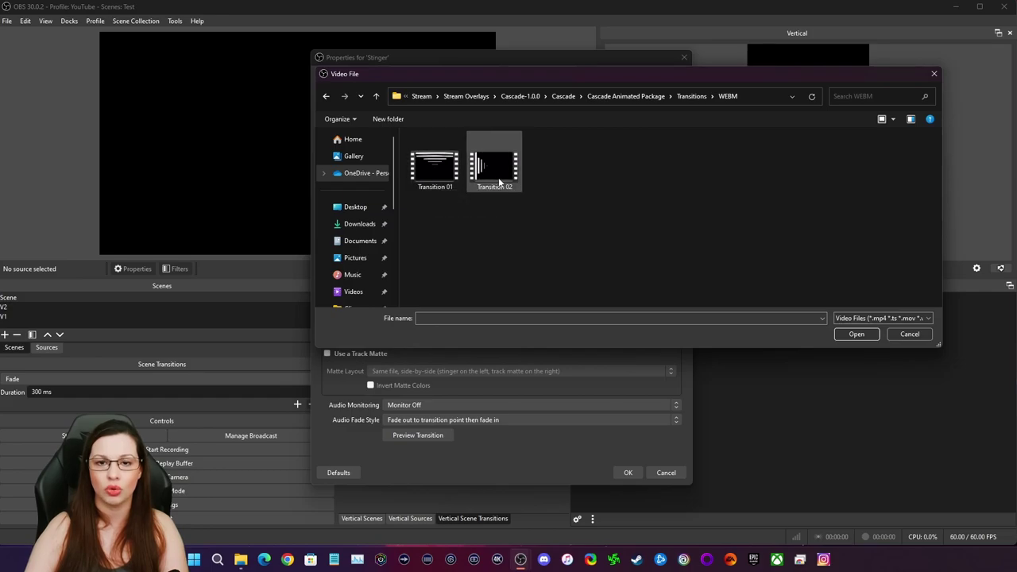
click(434, 167)
click(856, 334)
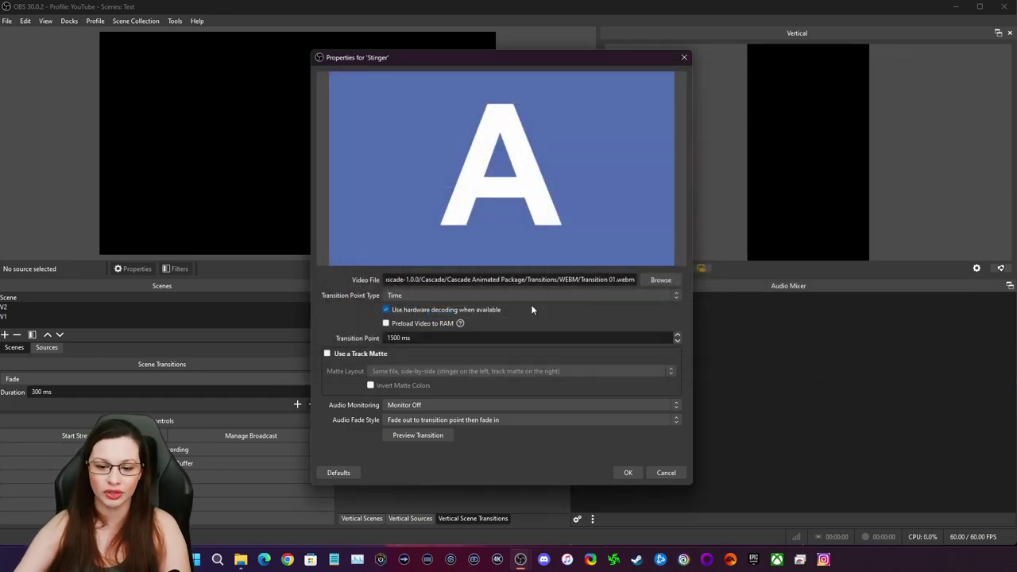
click(627, 472)
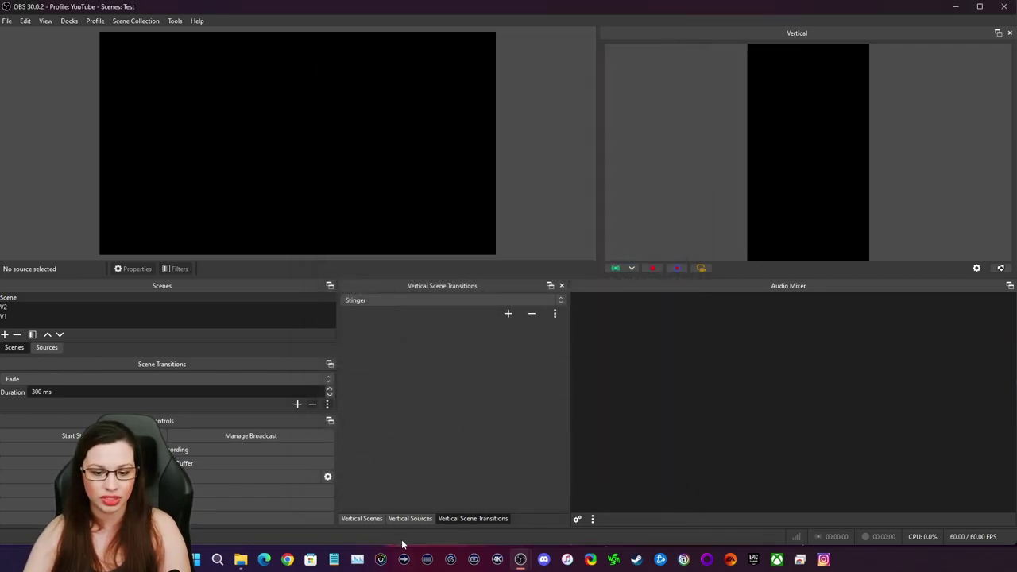
Switch the vertical canvas from scene V1 to V2 to play the Transition 01 stinger.
click(363, 518)
click(371, 307)
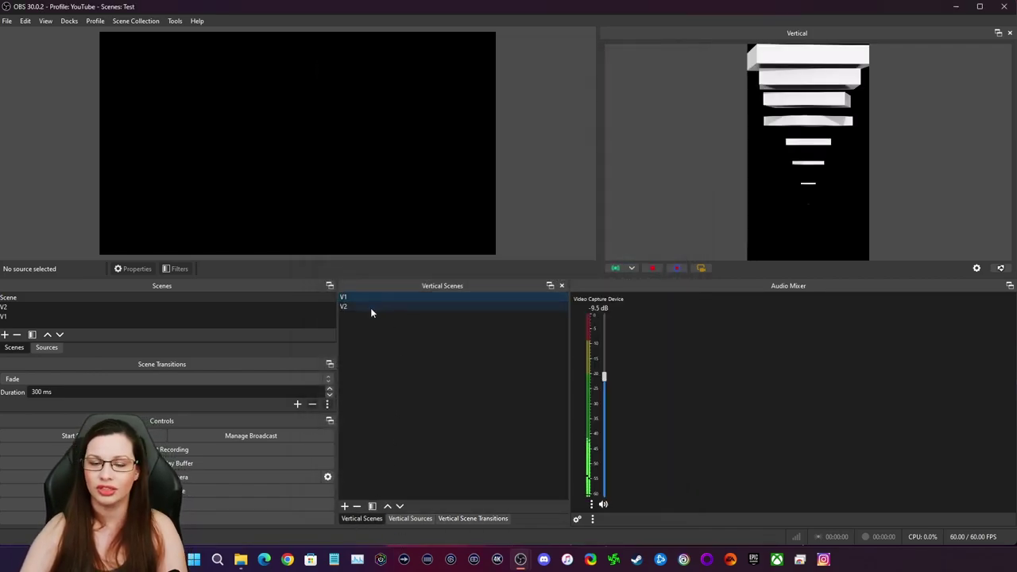